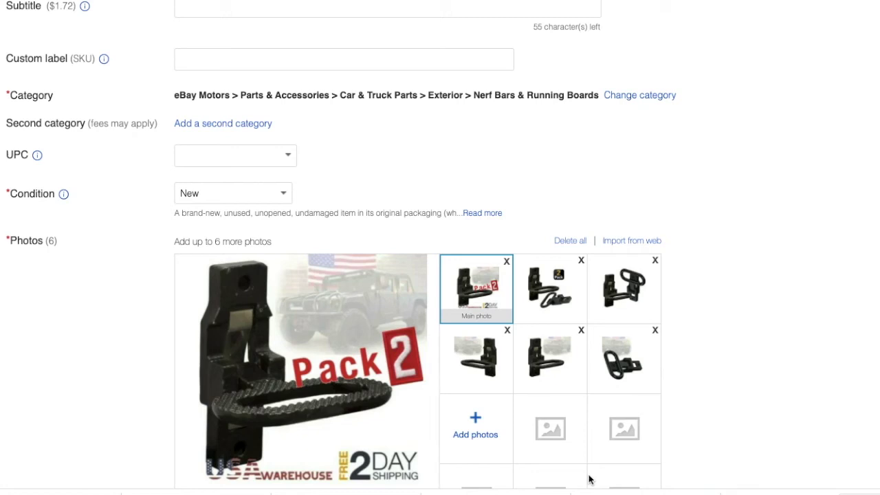
- Inspect the title, highlighting the words 'Bolt-on Fold Down' and then deselecting them
scroll(629, 358, down, 1)
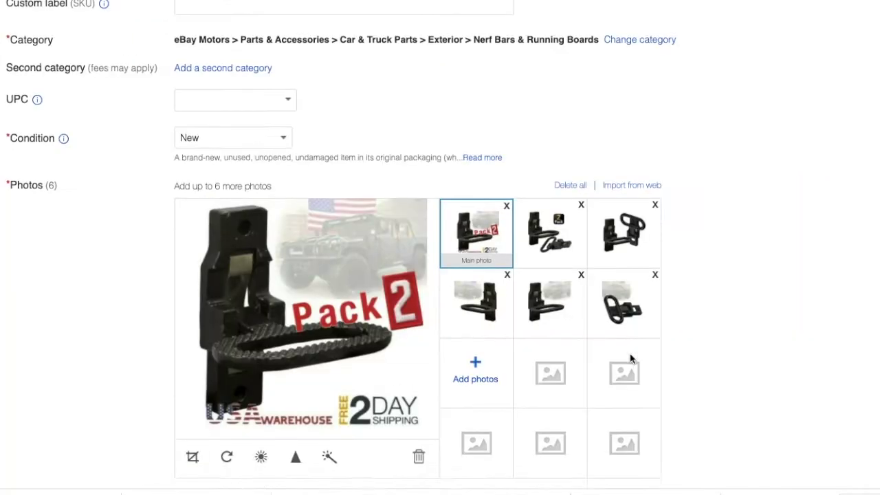
scroll(631, 358, up, 5)
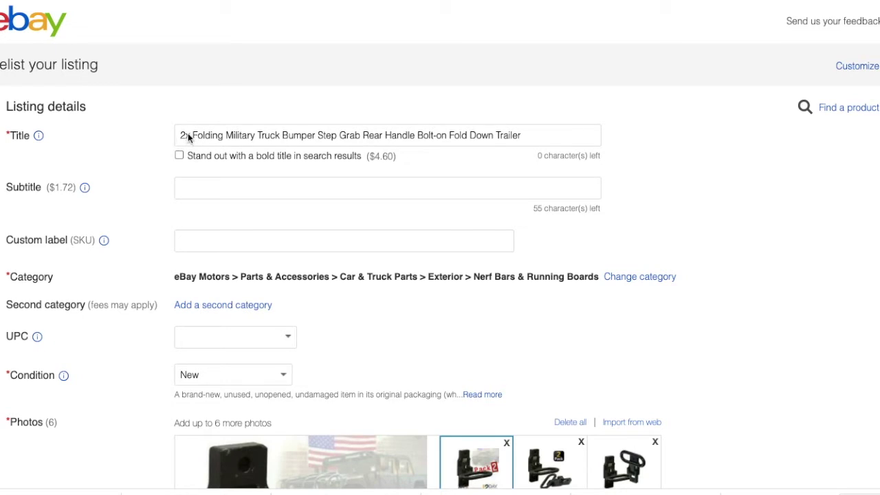
scroll(285, 170, down, 1)
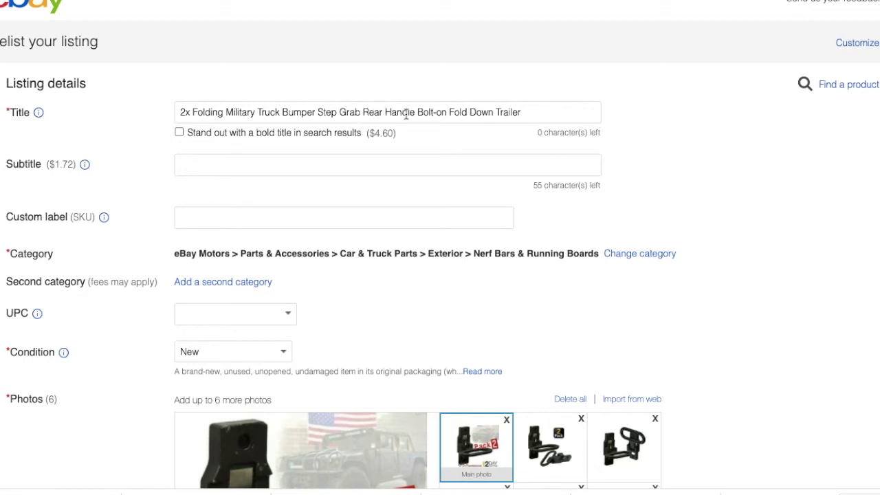
drag(417, 112, 493, 113)
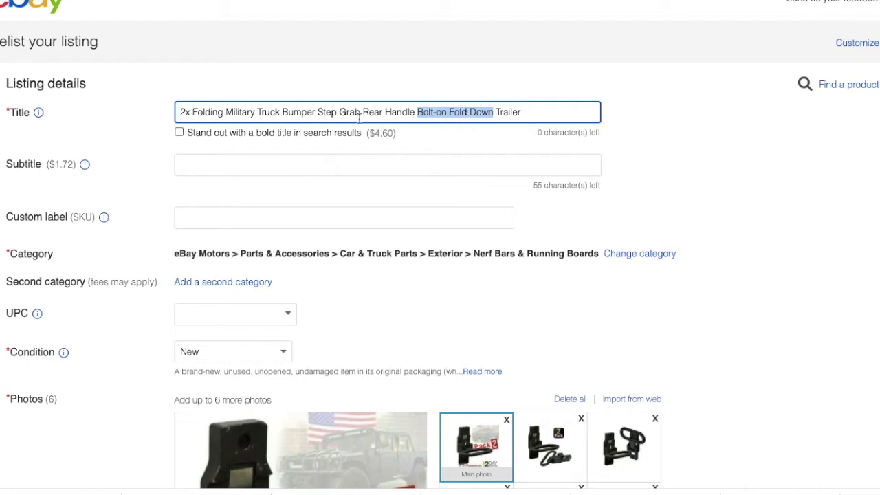
click(437, 136)
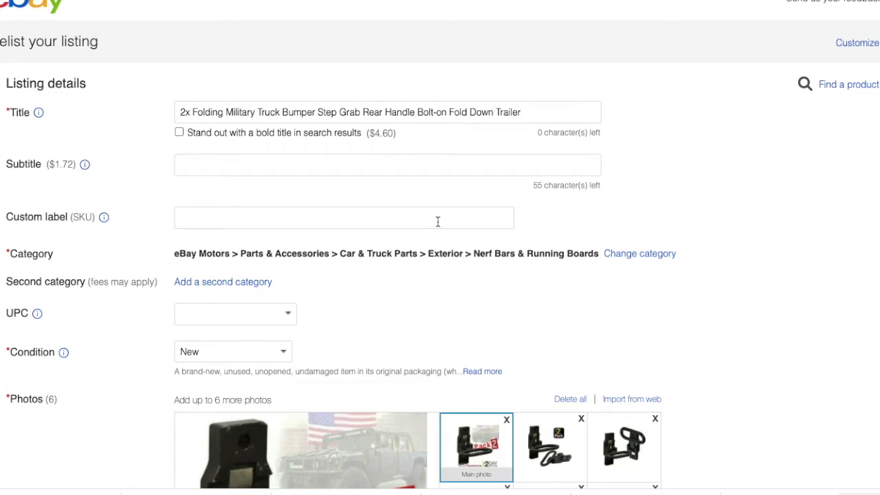
- Delete and retype the leading 1 of the Quantity value
scroll(437, 223, down, 3)
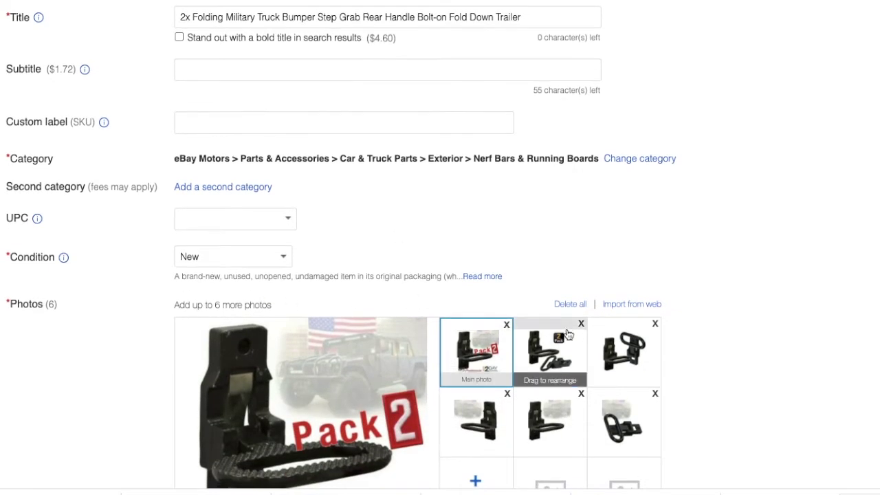
scroll(530, 227, up, 4)
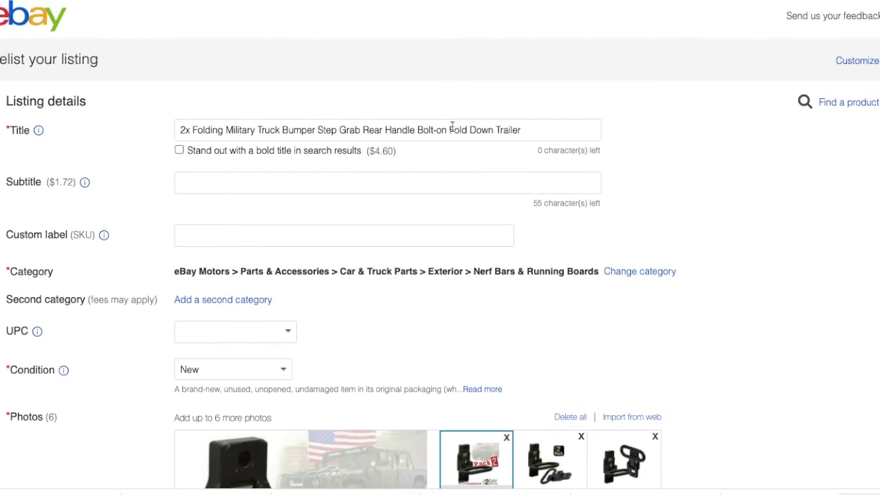
scroll(464, 154, down, 1)
scroll(464, 156, down, 2)
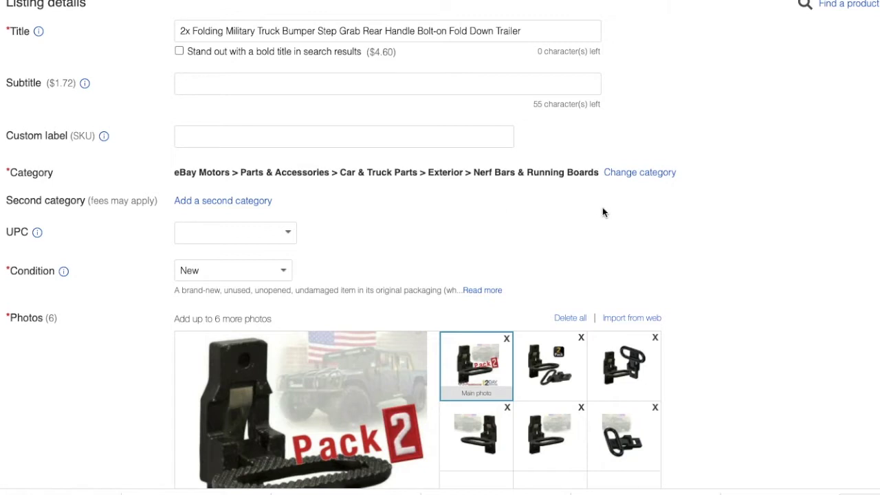
scroll(602, 211, down, 3)
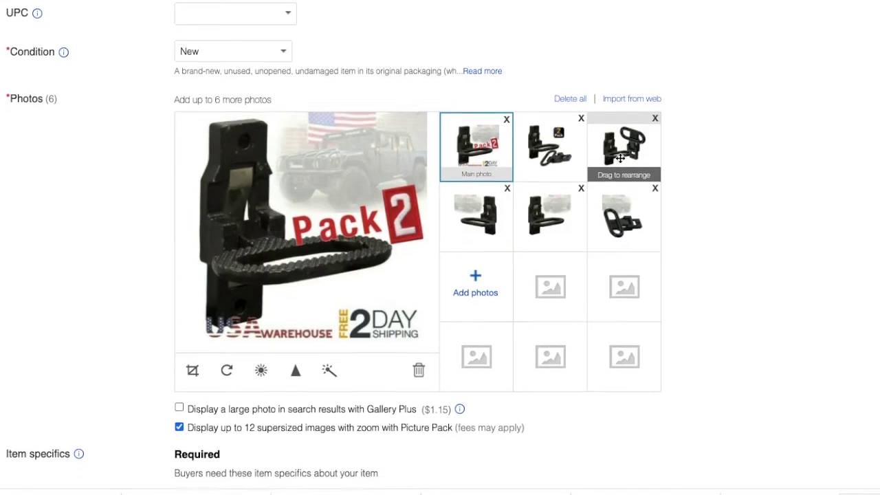
scroll(620, 159, down, 2)
scroll(441, 139, down, 20)
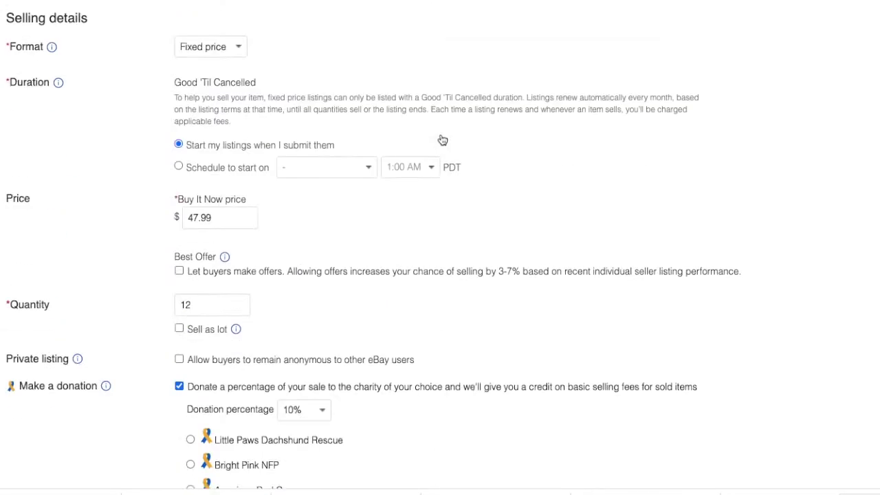
scroll(442, 140, down, 9)
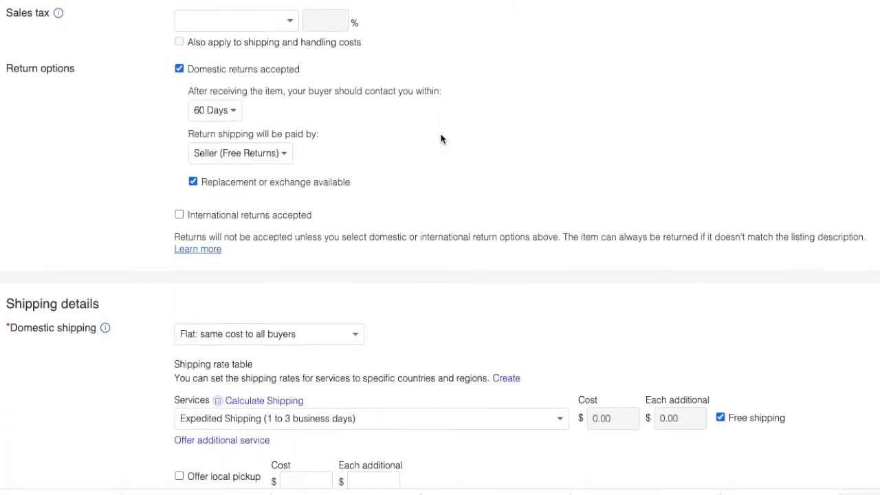
scroll(442, 139, up, 1)
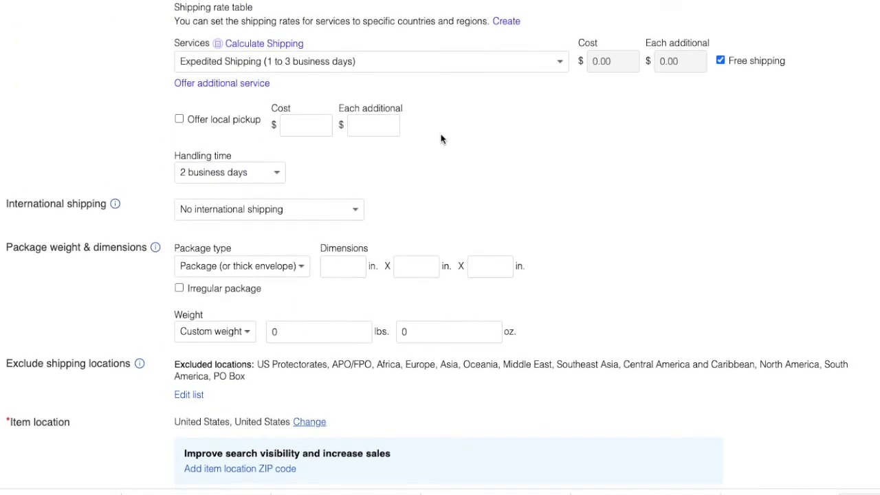
scroll(442, 140, down, 5)
scroll(441, 139, up, 15)
scroll(442, 139, up, 15)
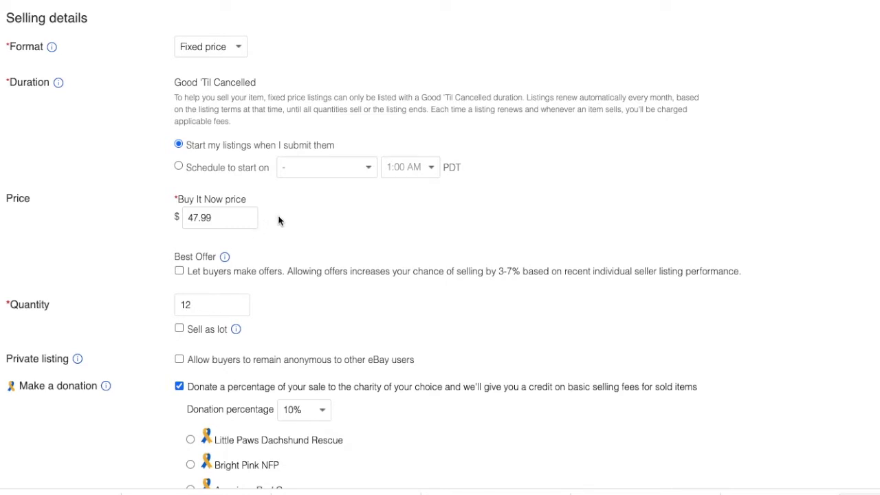
click(189, 307)
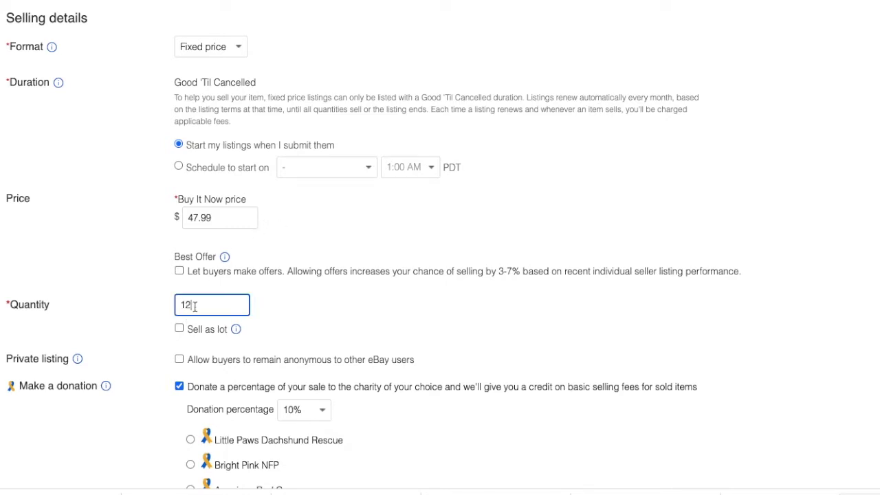
key(BackSpace)
key(BackSpace)
click(307, 289)
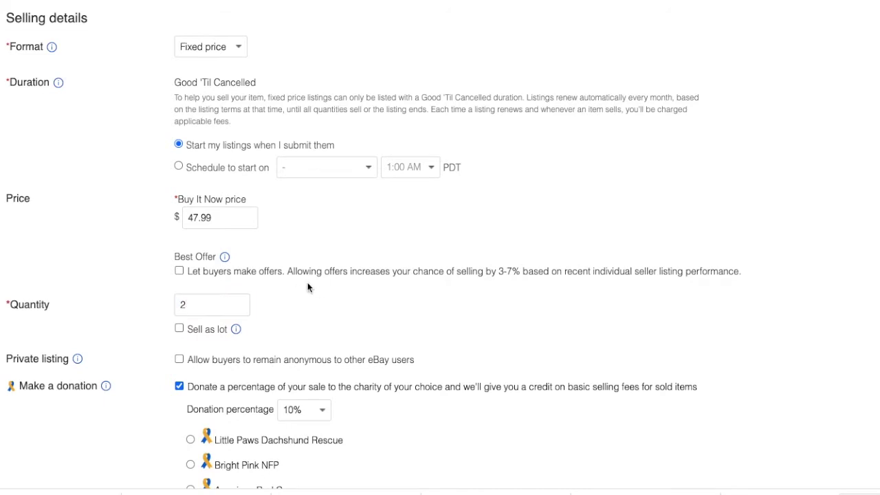
click(182, 306)
text(1)
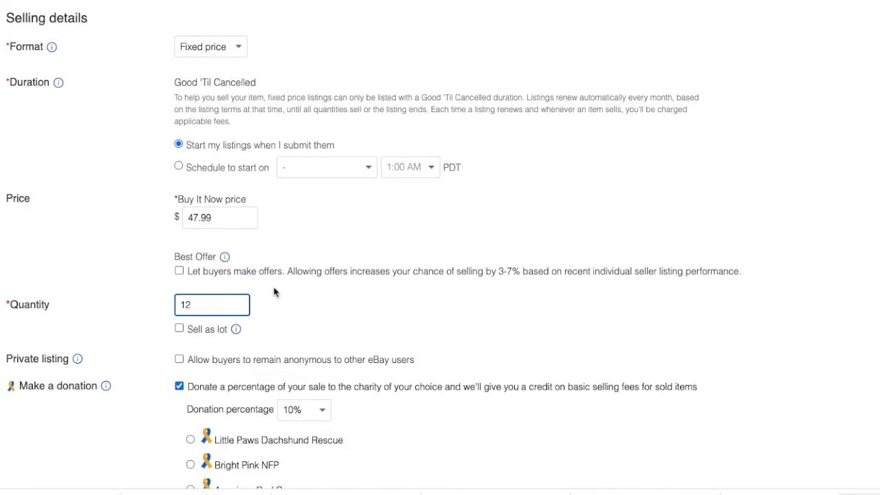
- Choose the recommended Powder-Coated value for Surface Finish and review the Additional specifics below
scroll(334, 287, up, 20)
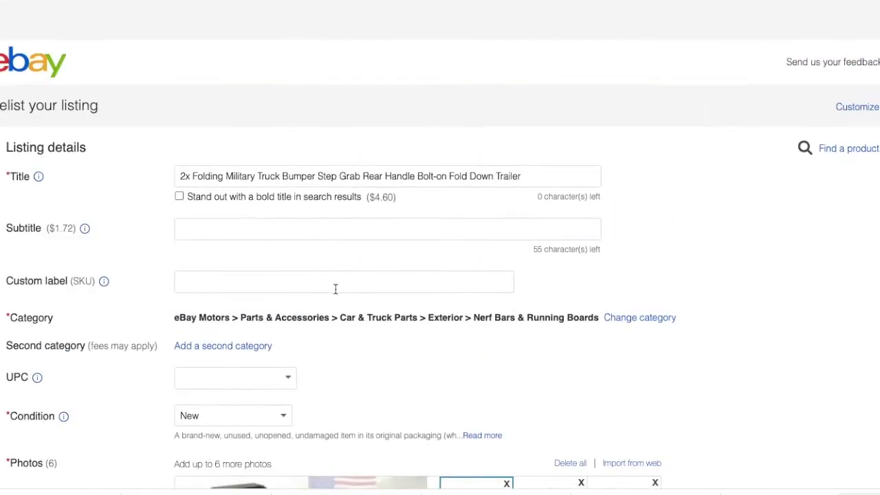
scroll(335, 288, down, 5)
scroll(334, 293, down, 2)
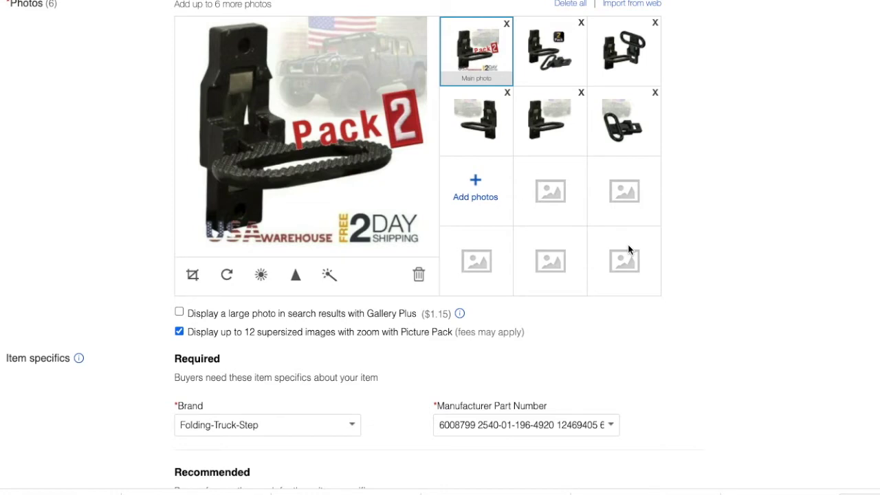
scroll(627, 249, down, 20)
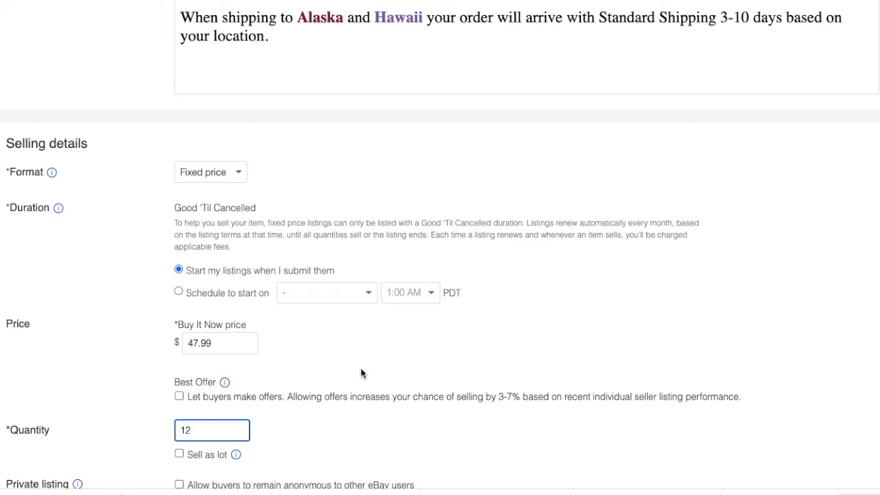
scroll(361, 373, up, 15)
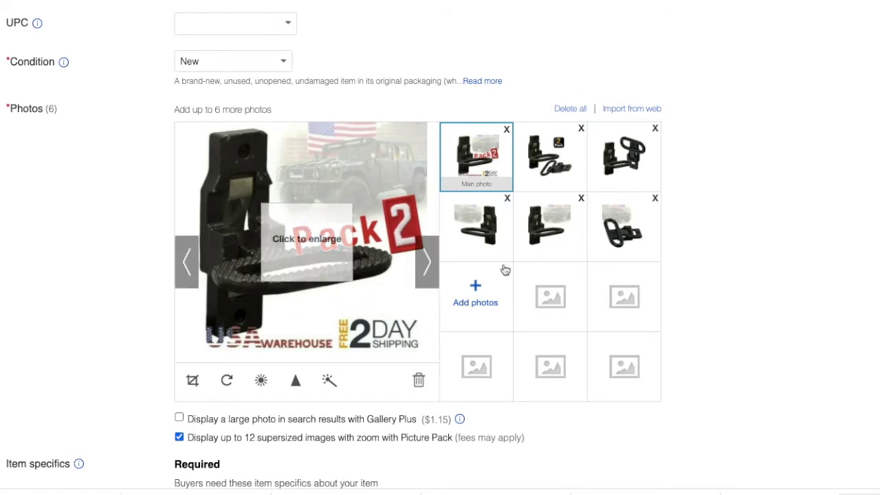
scroll(735, 259, up, 5)
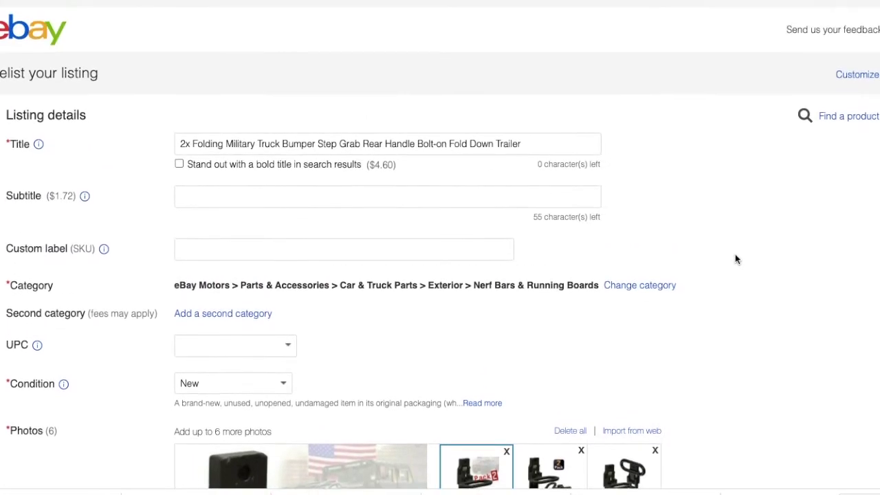
scroll(735, 259, down, 2)
scroll(735, 258, up, 2)
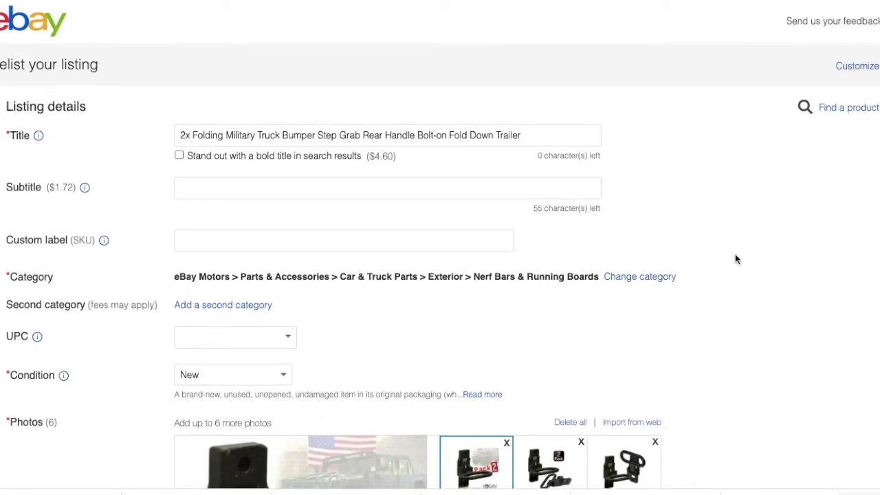
scroll(735, 259, down, 5)
scroll(735, 255, down, 5)
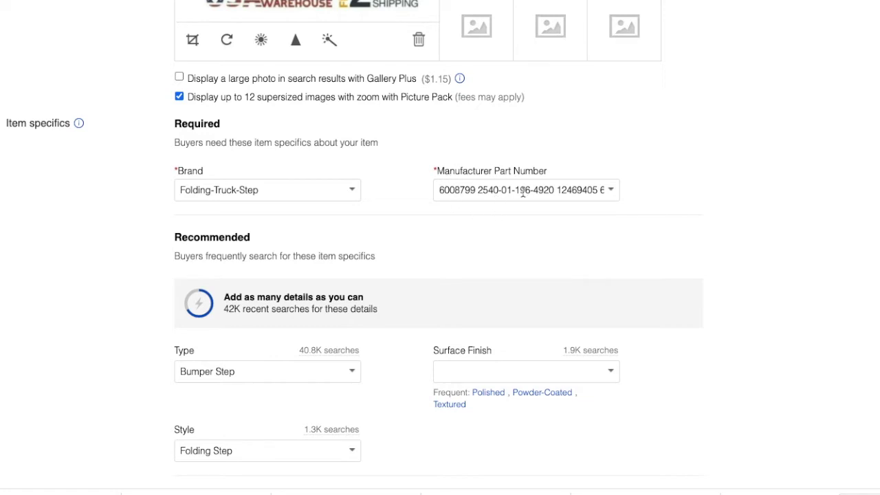
scroll(489, 195, up, 5)
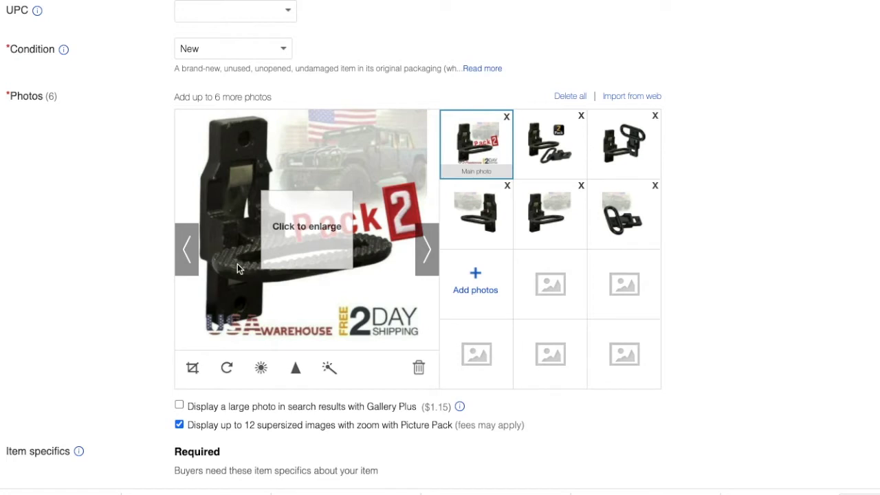
scroll(662, 79, down, 7)
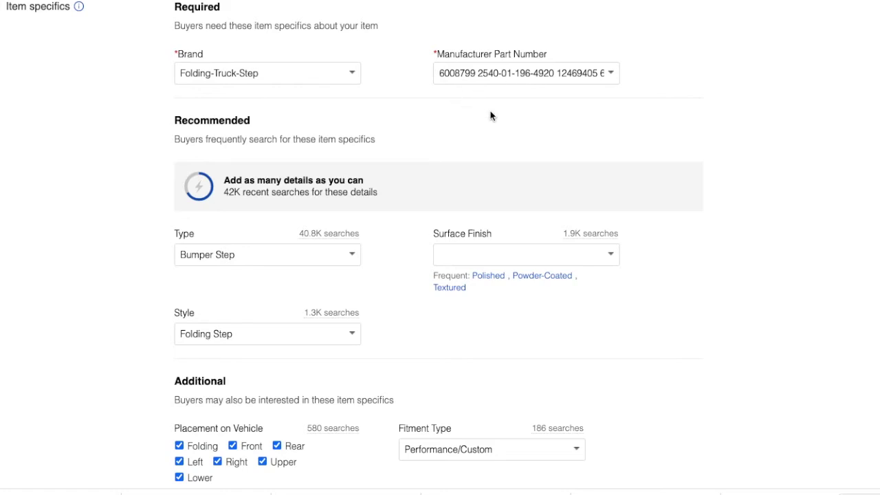
scroll(490, 115, down, 1)
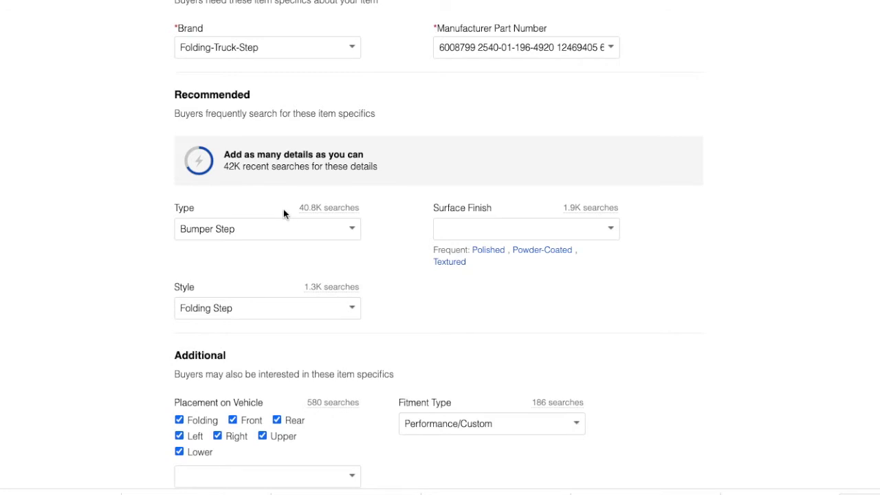
scroll(283, 214, down, 5)
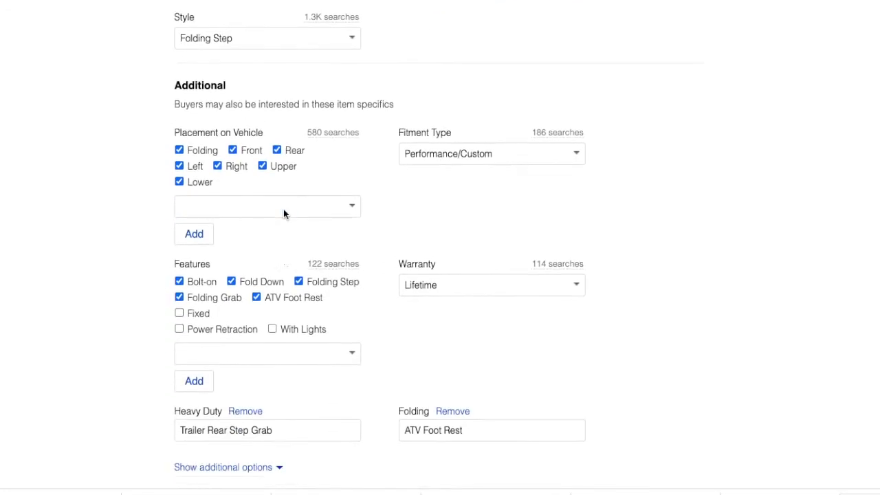
scroll(283, 214, down, 3)
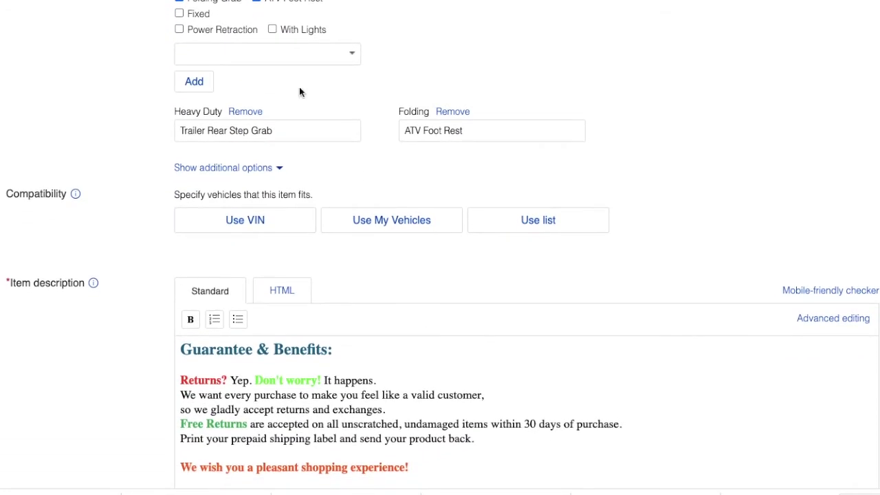
scroll(357, 135, up, 10)
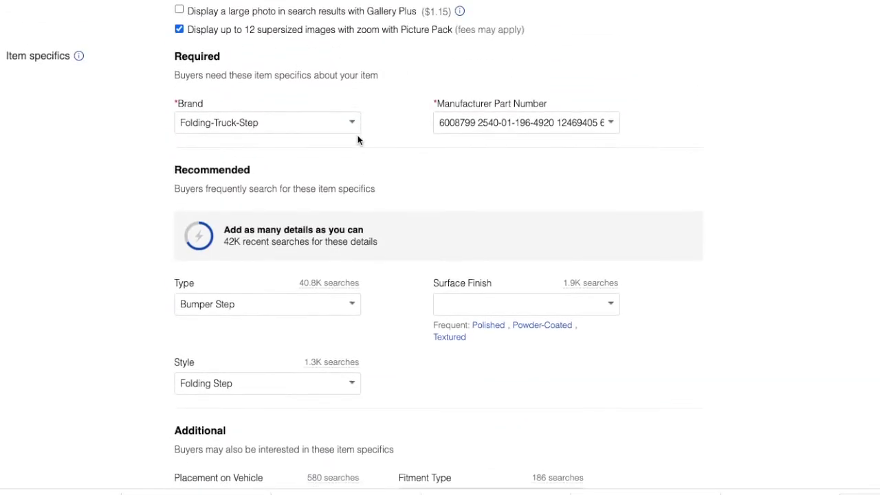
scroll(508, 138, down, 2)
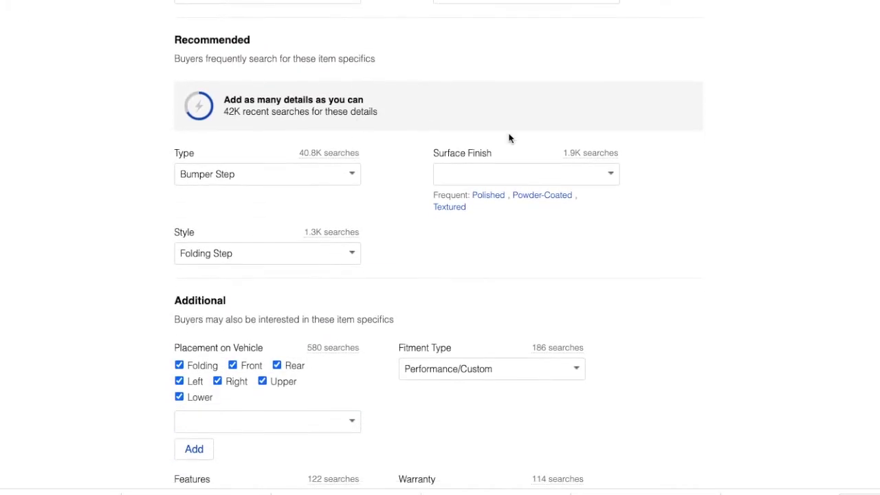
click(536, 199)
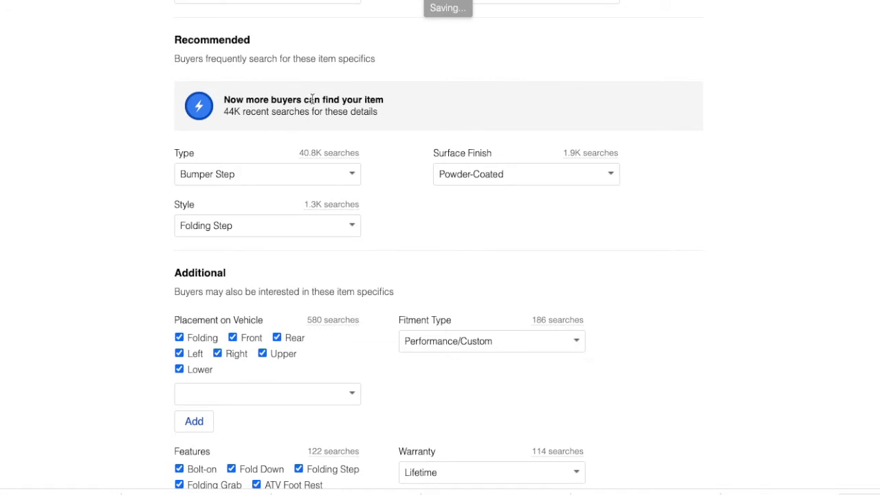
scroll(502, 126, down, 3)
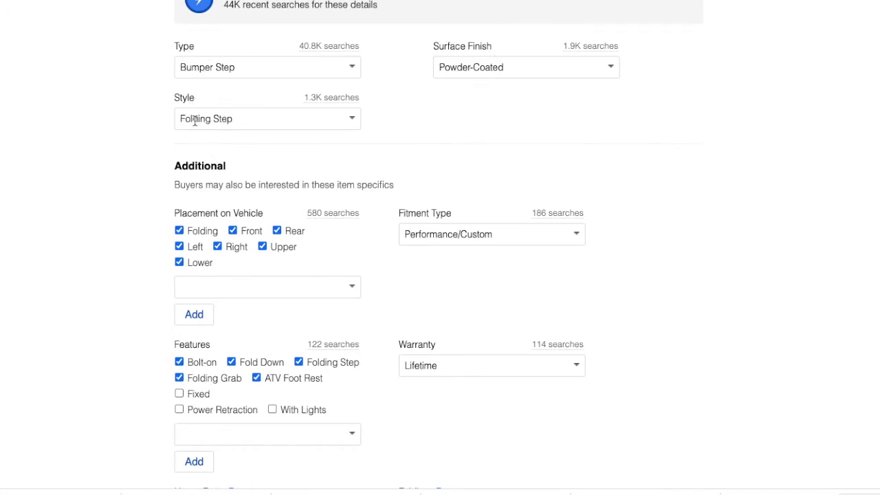
scroll(390, 141, down, 1)
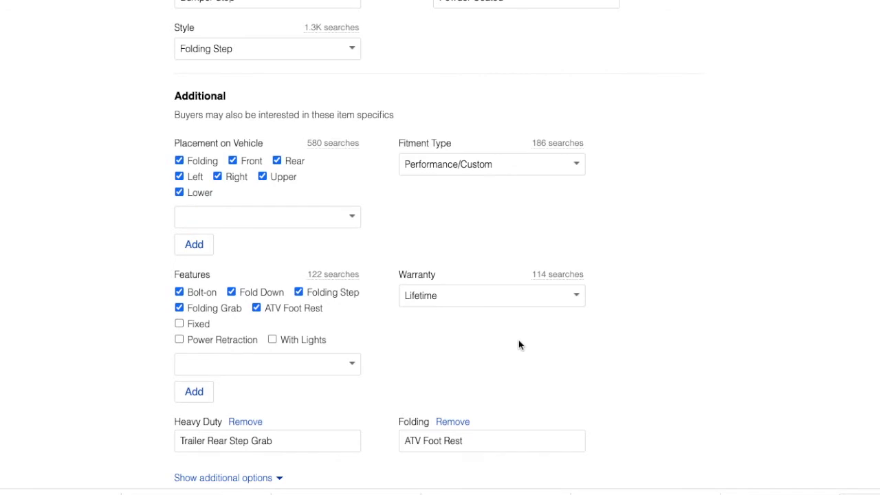
scroll(518, 344, down, 1)
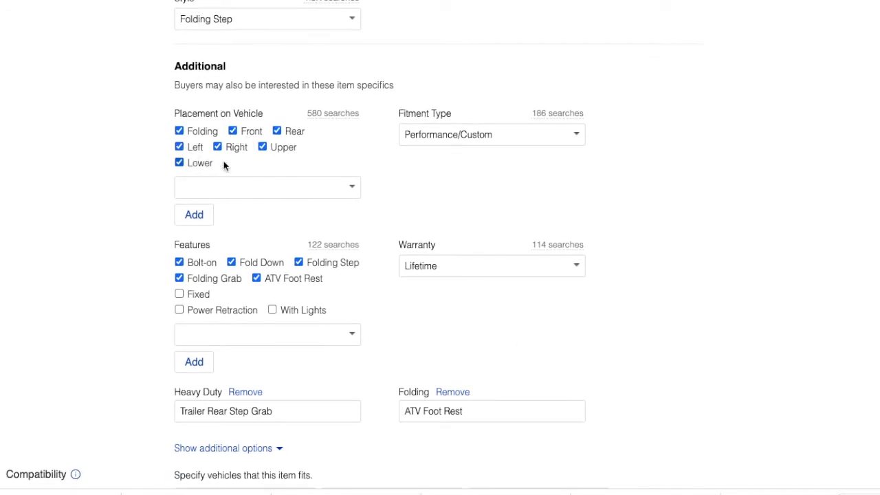
click(202, 189)
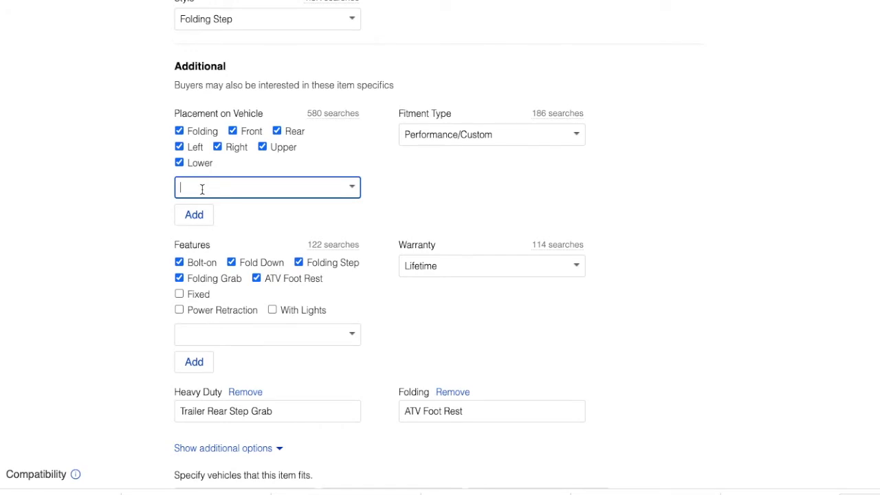
text(up)
key(BackSpace)
key(BackSpace)
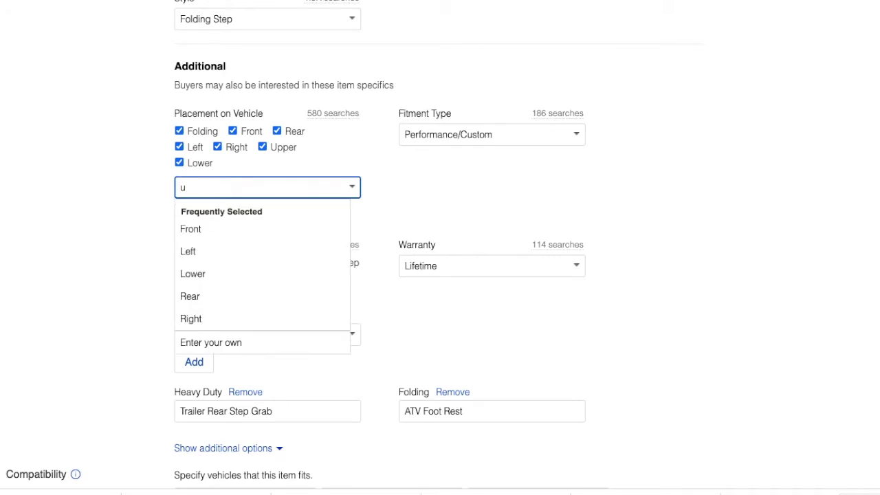
click(354, 148)
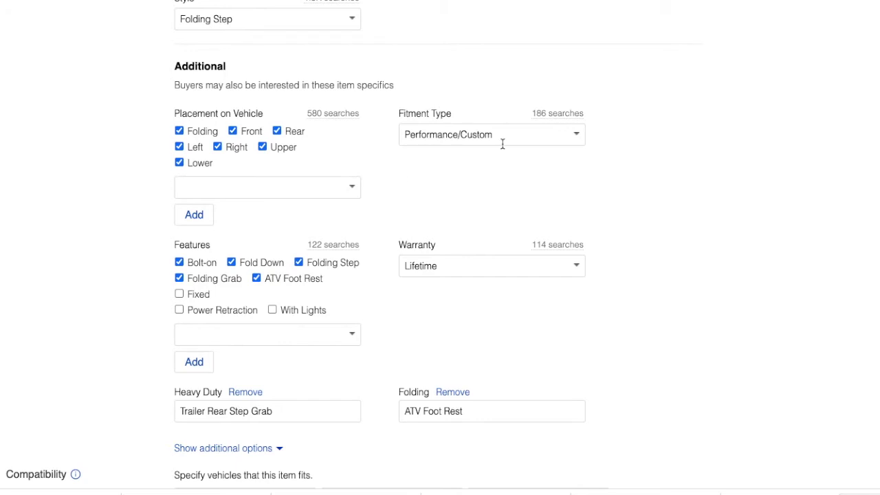
scroll(508, 167, down, 2)
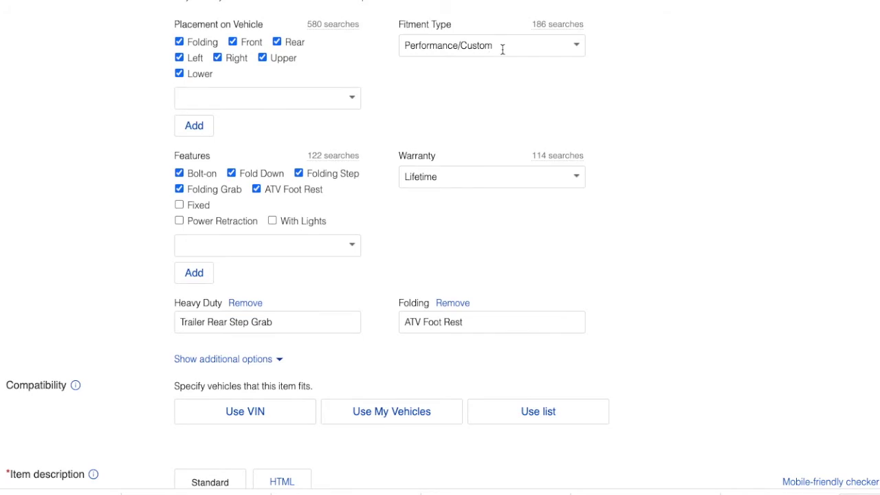
scroll(488, 89, up, 15)
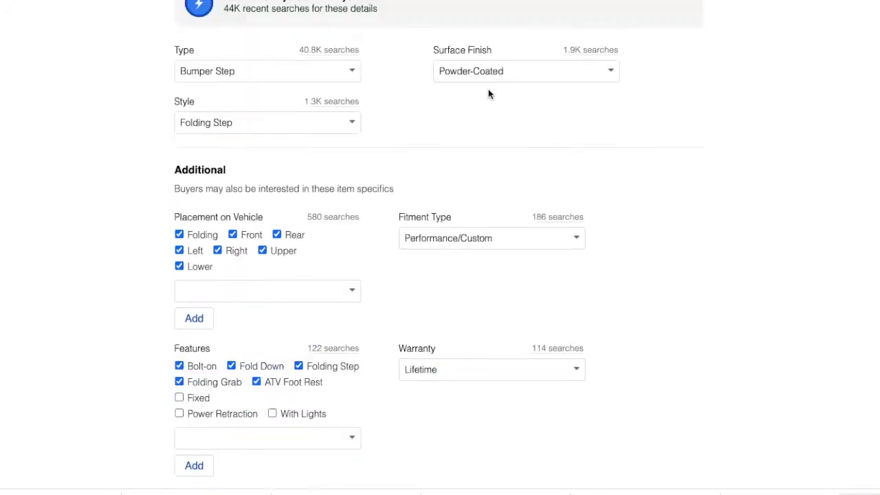
scroll(393, 213, down, 12)
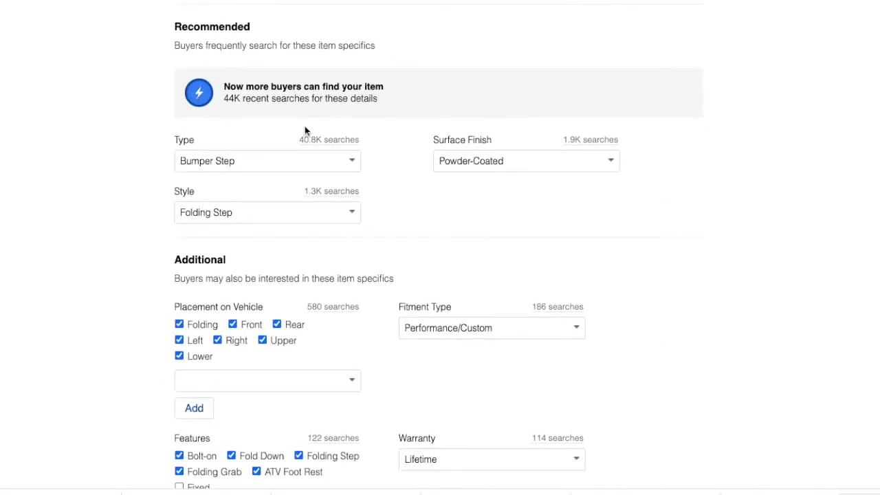
scroll(388, 196, down, 5)
scroll(388, 198, down, 1)
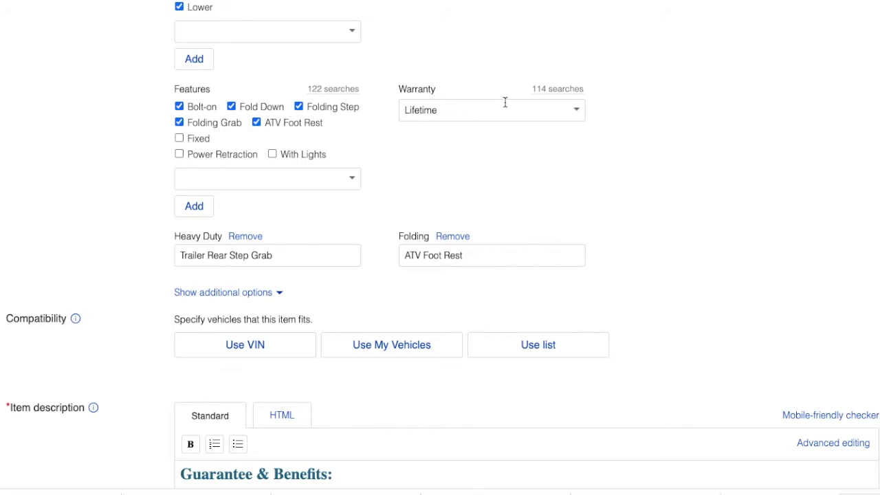
- Keep Lifetime as the warranty choice and scroll down toward the additional options
click(578, 112)
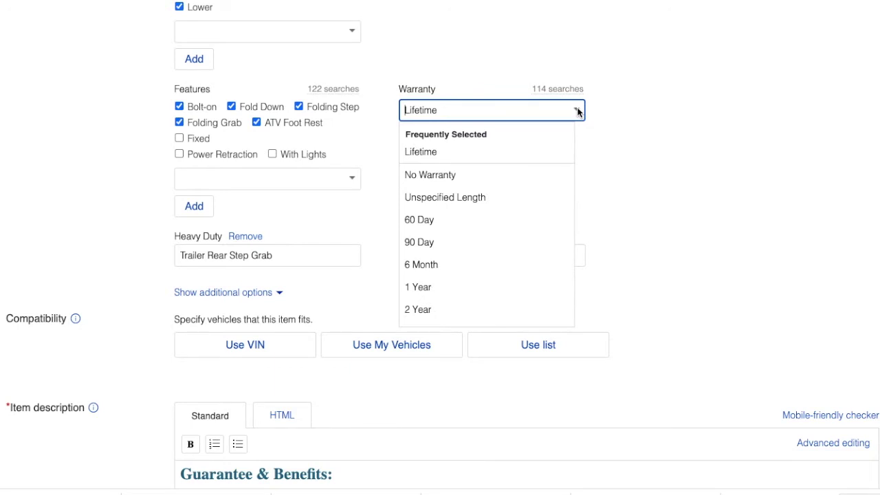
double_click(470, 115)
click(615, 126)
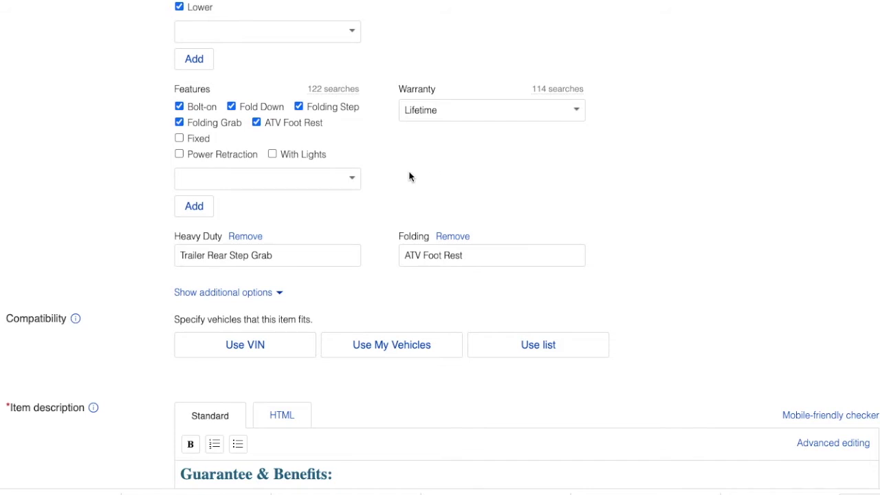
scroll(408, 177, down, 1)
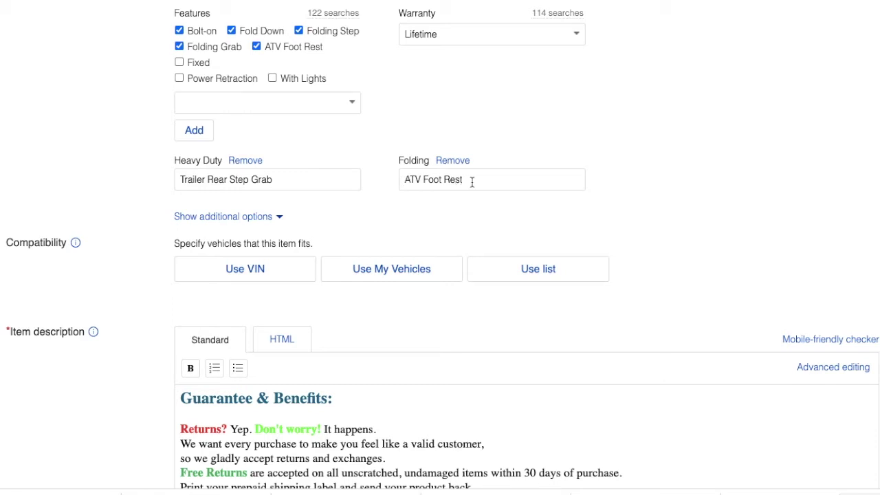
scroll(533, 116, down, 3)
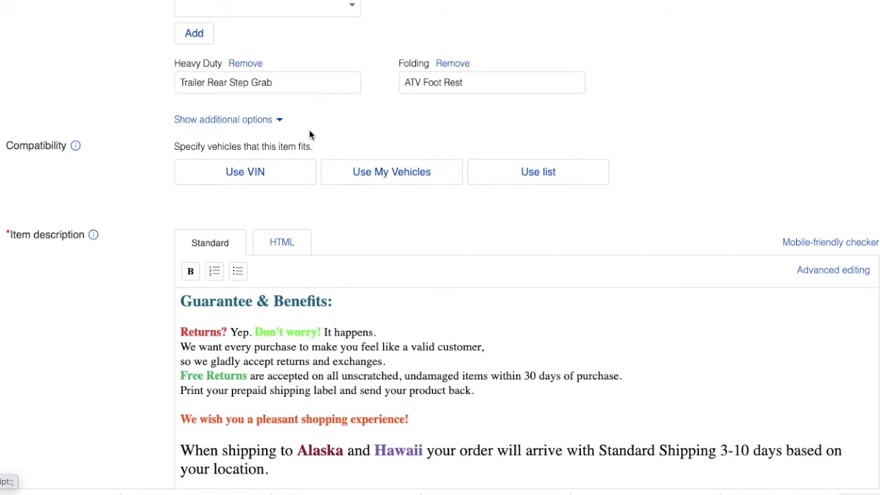
- Reveal the additional item-specific fields such as Interchange Part Number and Custom Bundle
click(211, 124)
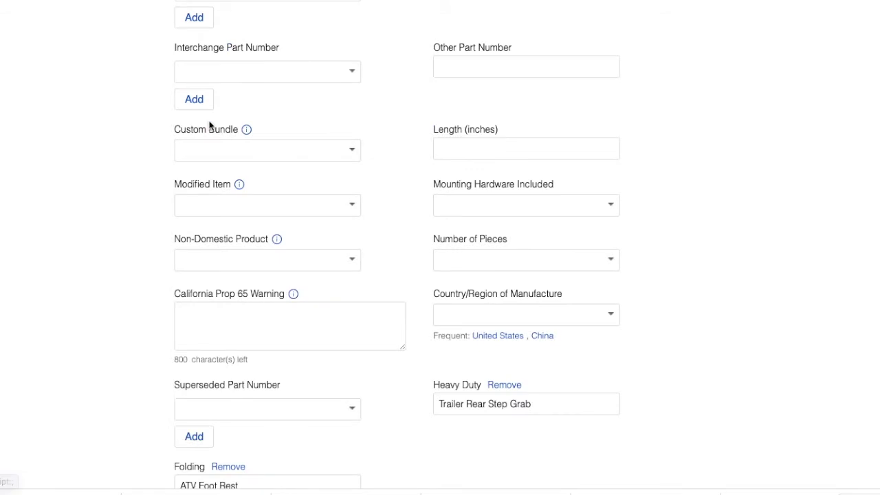
scroll(379, 197, up, 5)
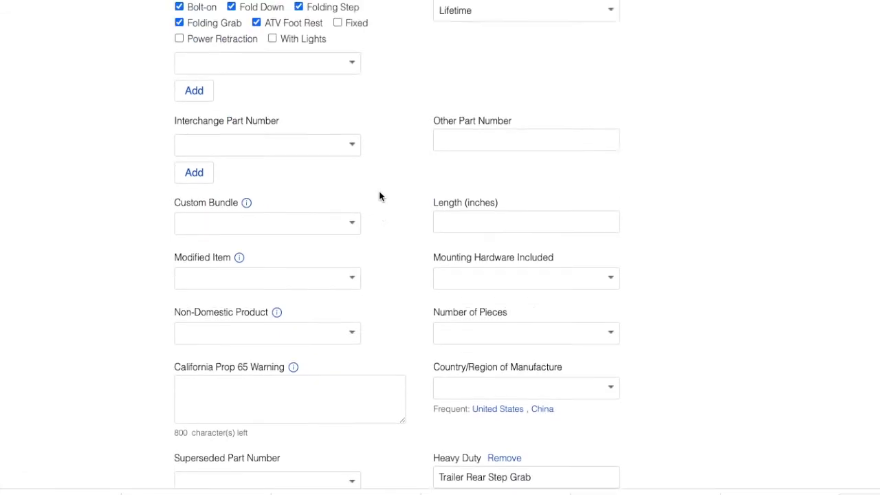
scroll(379, 197, down, 5)
scroll(379, 197, down, 7)
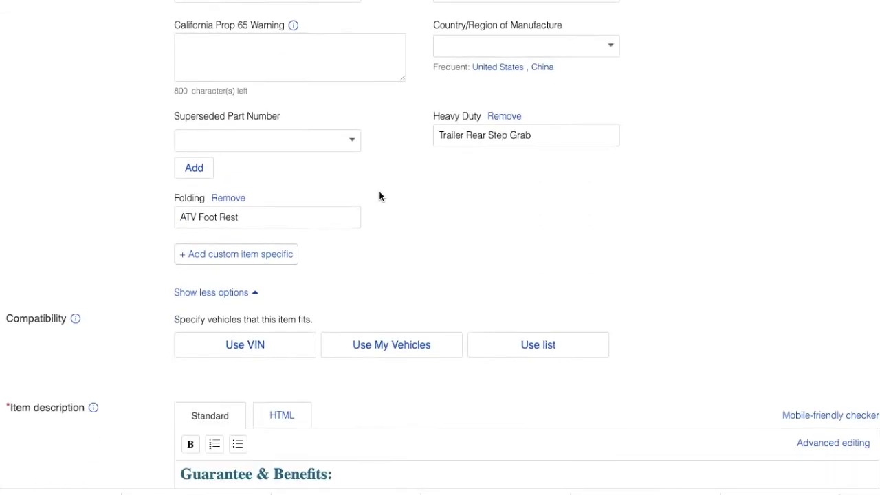
scroll(380, 197, up, 1)
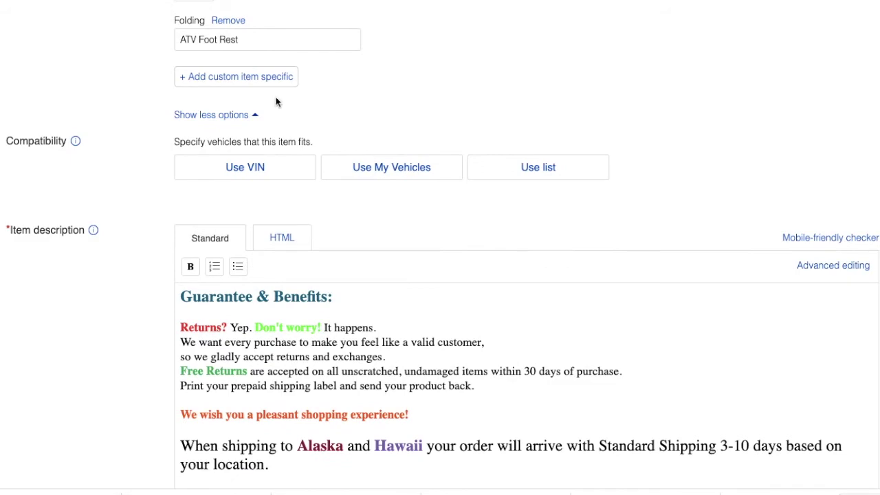
- Discard a custom item specific started as 'atv' / 'mn', clearing both fields and closing the dialog
click(206, 76)
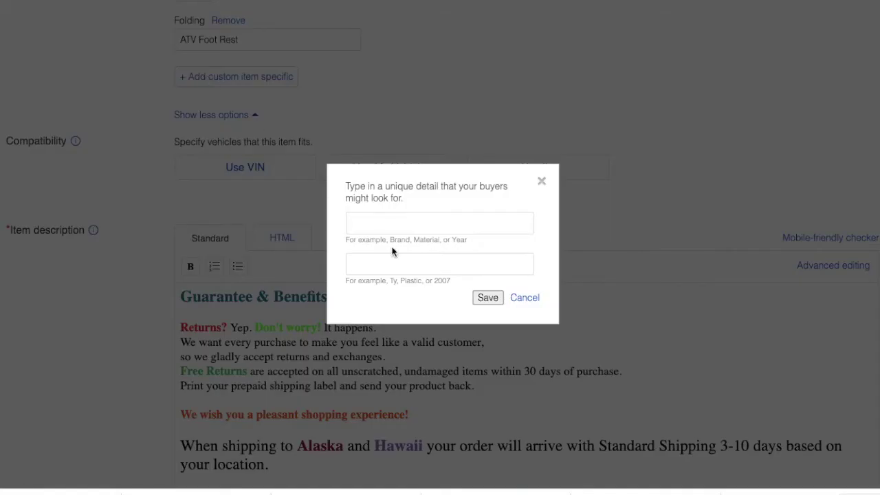
click(394, 223)
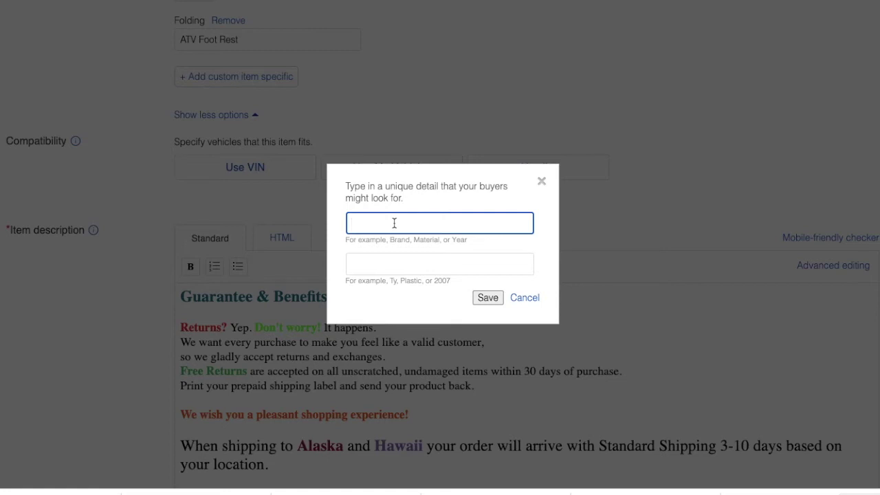
text(ta)
key(BackSpace)
key(BackSpace)
text(atv)
click(371, 273)
text(mn)
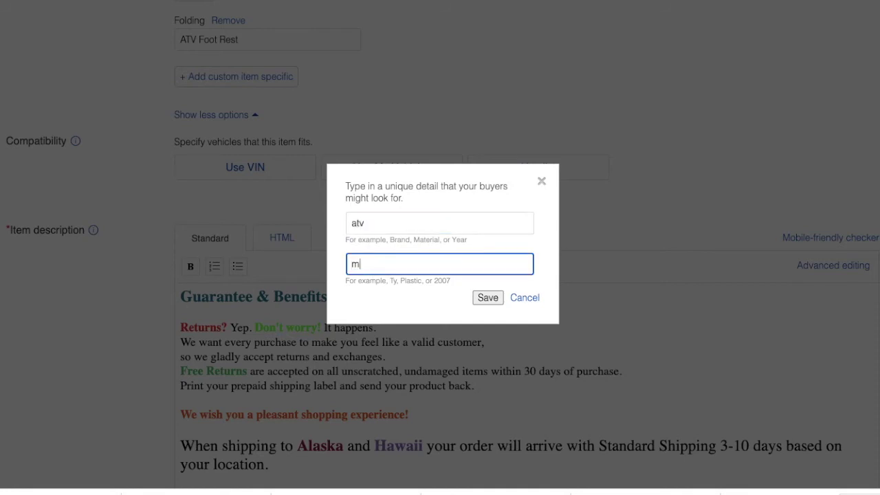
key(BackSpace)
key(BackSpace)
double_click(375, 221)
key(BackSpace)
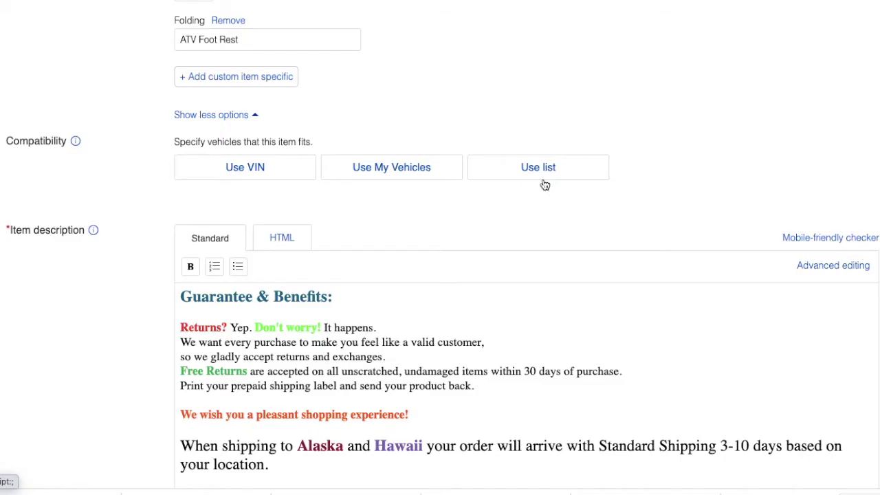
click(541, 182)
scroll(544, 185, down, 1)
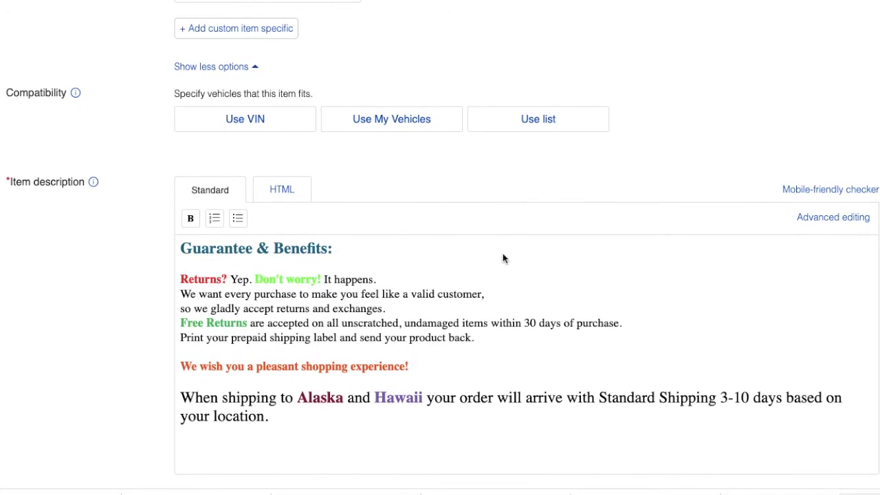
scroll(521, 121, down, 3)
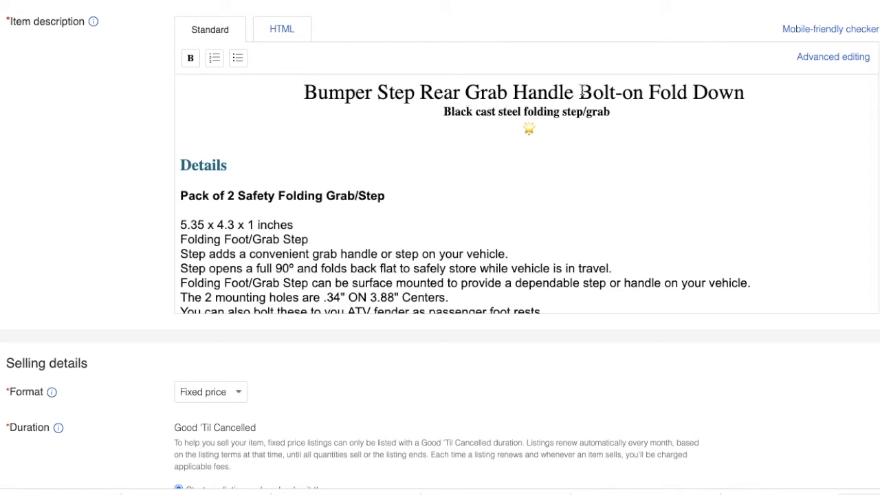
drag(581, 91, 744, 96)
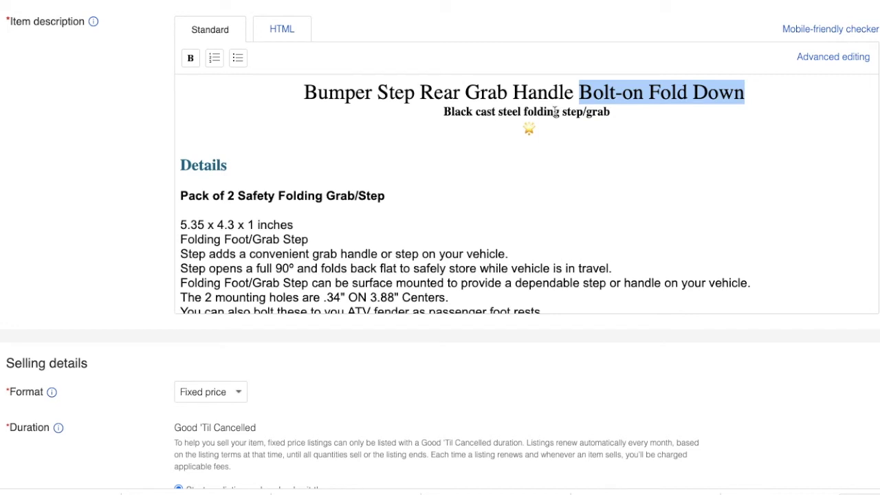
- Add a period after "It's truly designed for what it does" in the Details text
scroll(487, 169, down, 2)
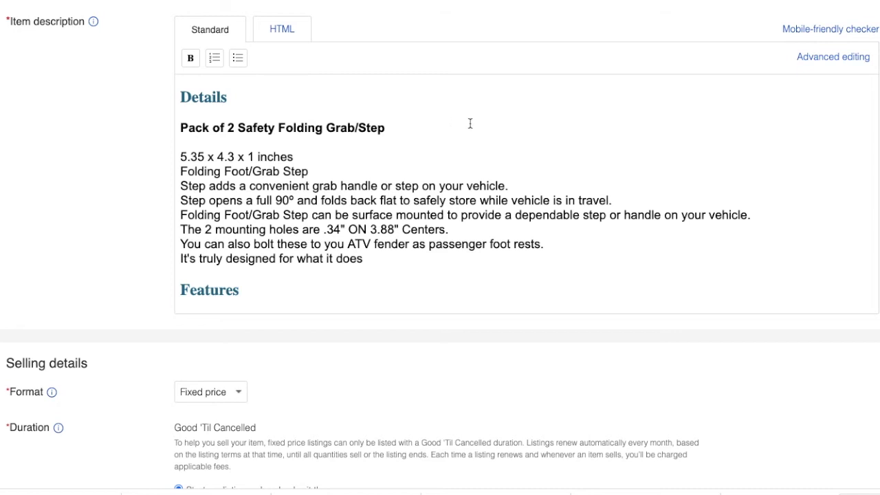
scroll(470, 123, down, 1)
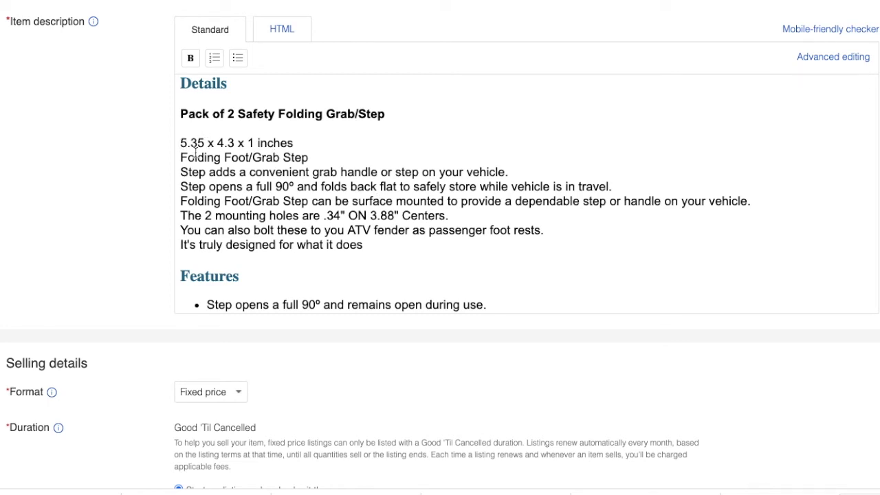
click(365, 249)
text(.)
drag(365, 247, 181, 142)
click(432, 129)
scroll(440, 242, up, 2)
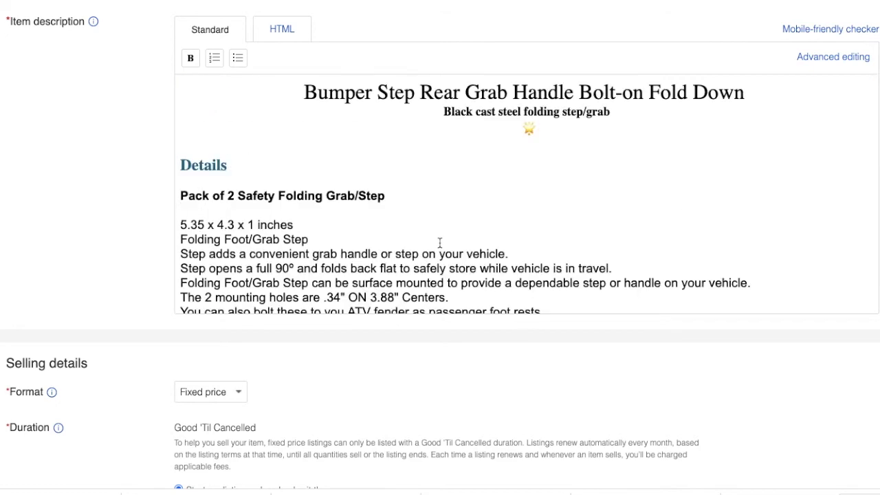
scroll(417, 218, up, 20)
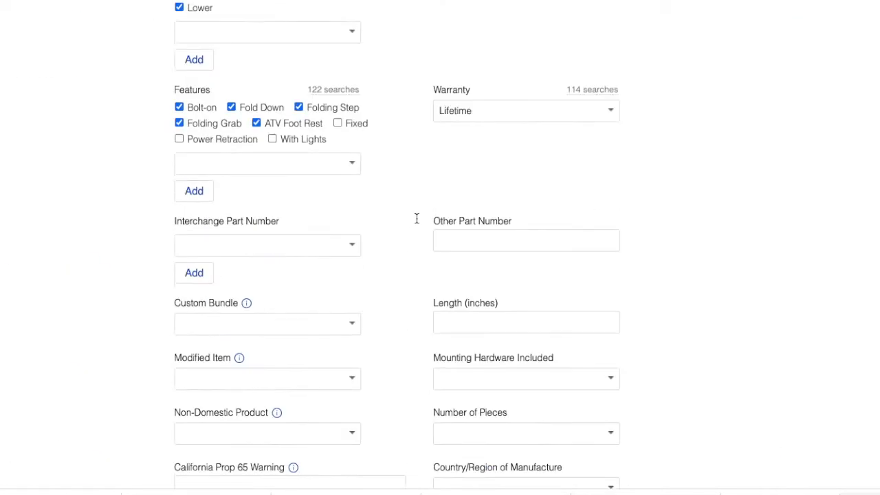
scroll(415, 217, down, 2)
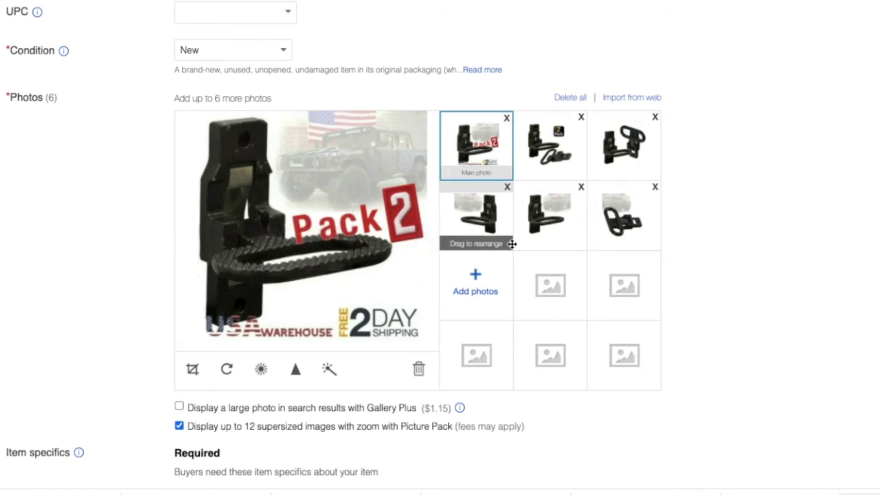
scroll(511, 244, down, 2)
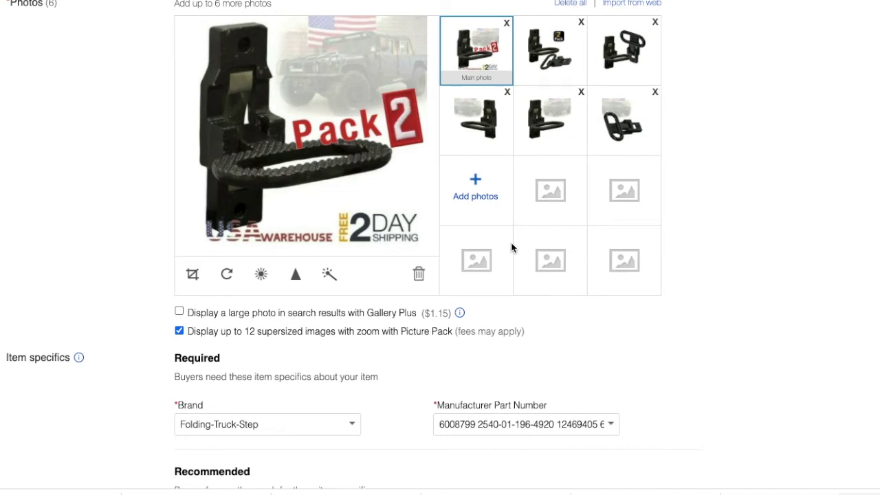
mouse_move(291, 161)
scroll(752, 178, down, 5)
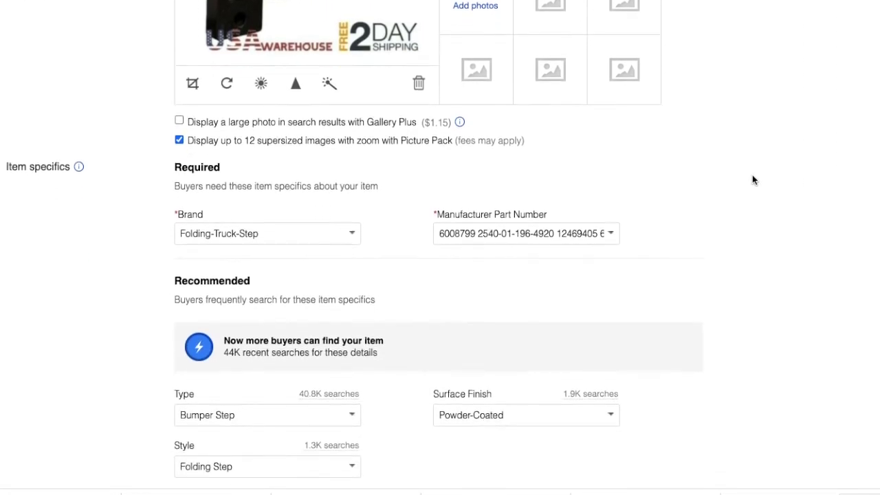
scroll(531, 248, down, 6)
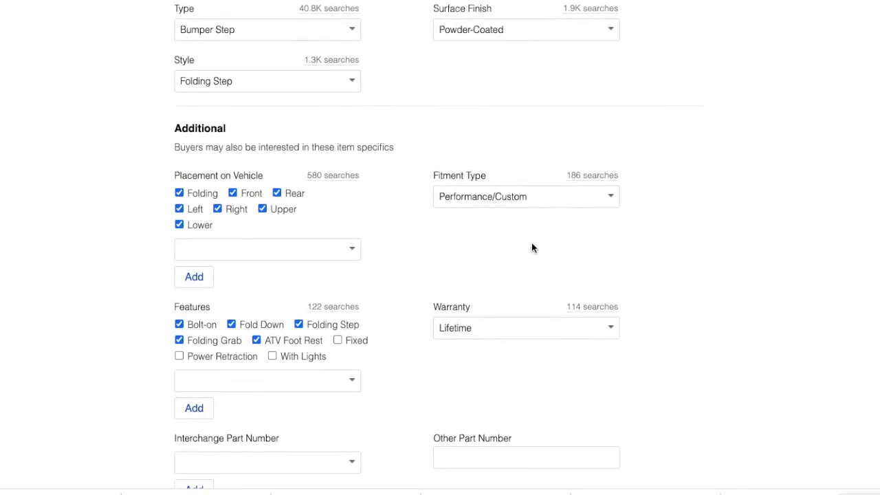
scroll(531, 248, down, 12)
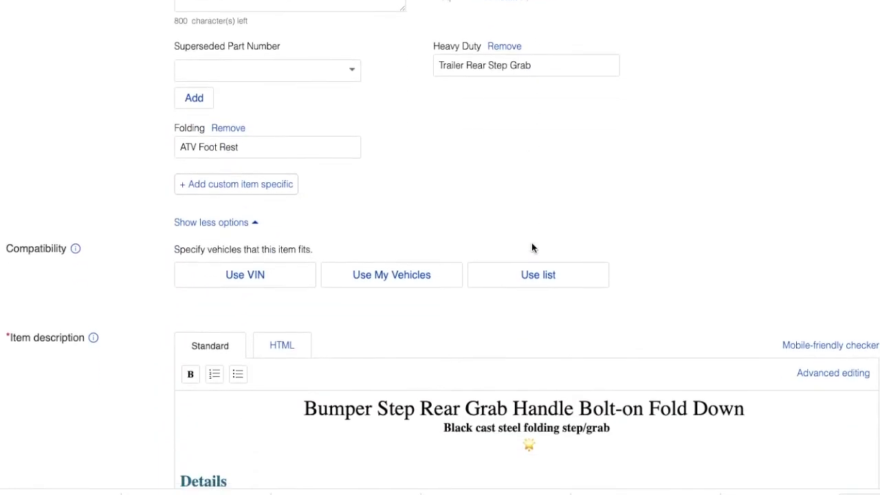
scroll(532, 242, down, 1)
scroll(531, 242, up, 1)
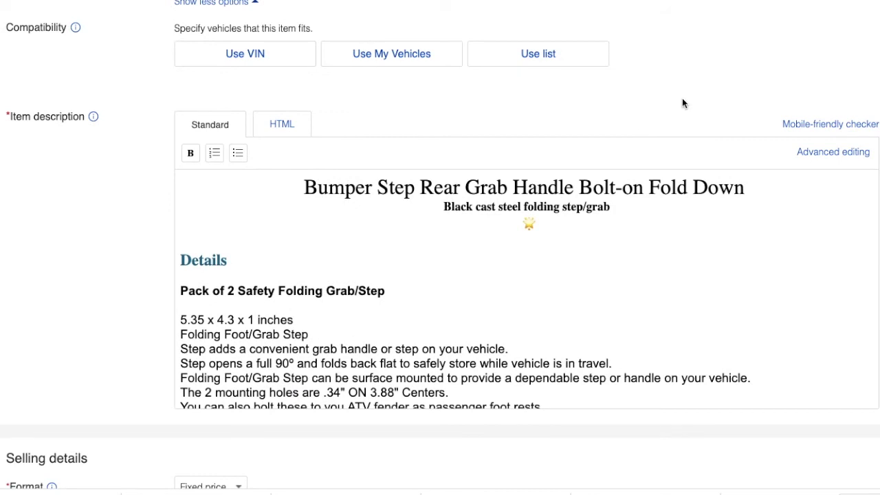
scroll(682, 103, down, 1)
scroll(682, 103, down, 1)
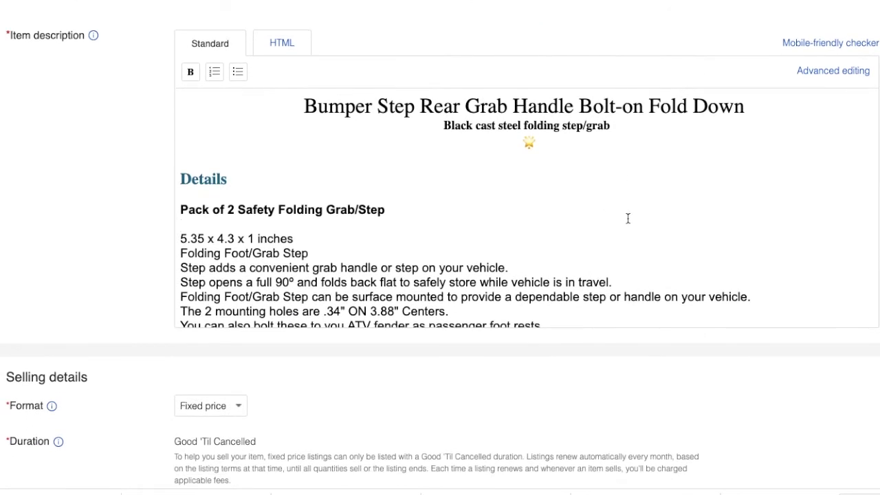
click(628, 219)
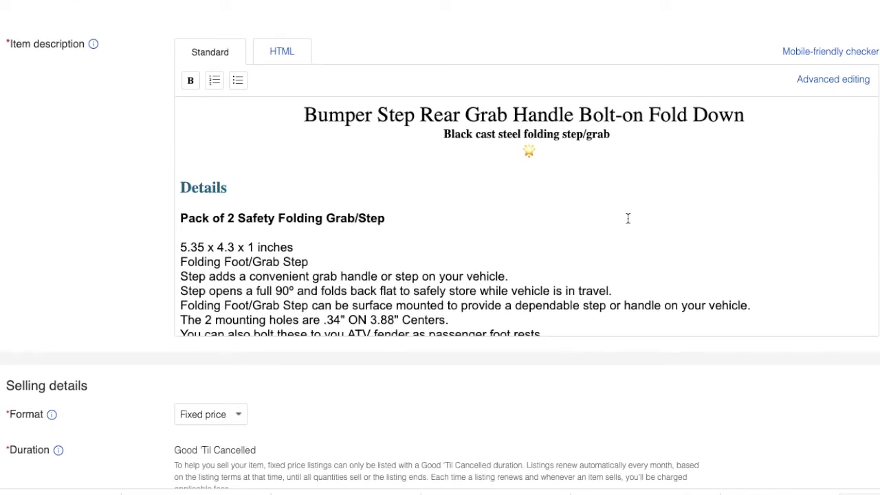
scroll(627, 218, down, 5)
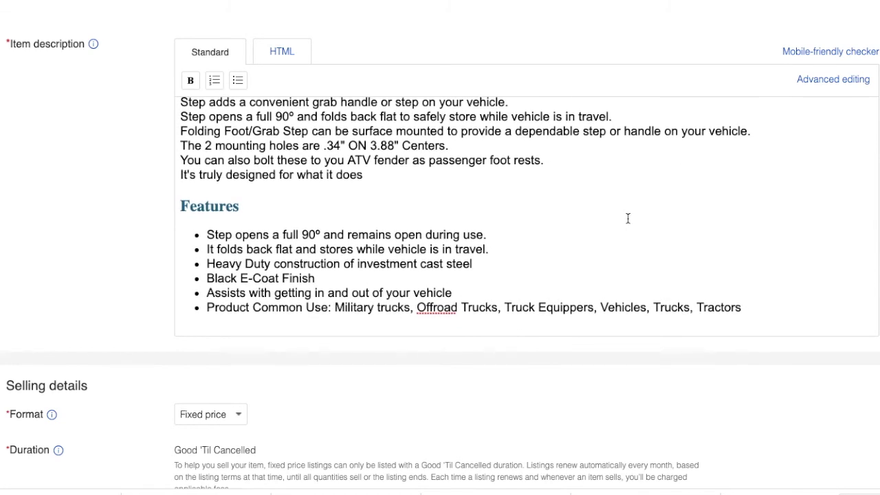
scroll(628, 219, down, 1)
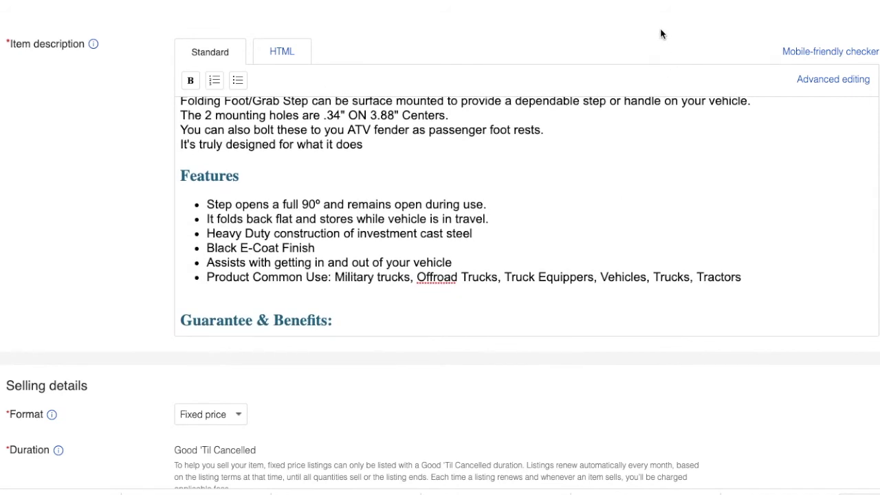
scroll(660, 34, down, 1)
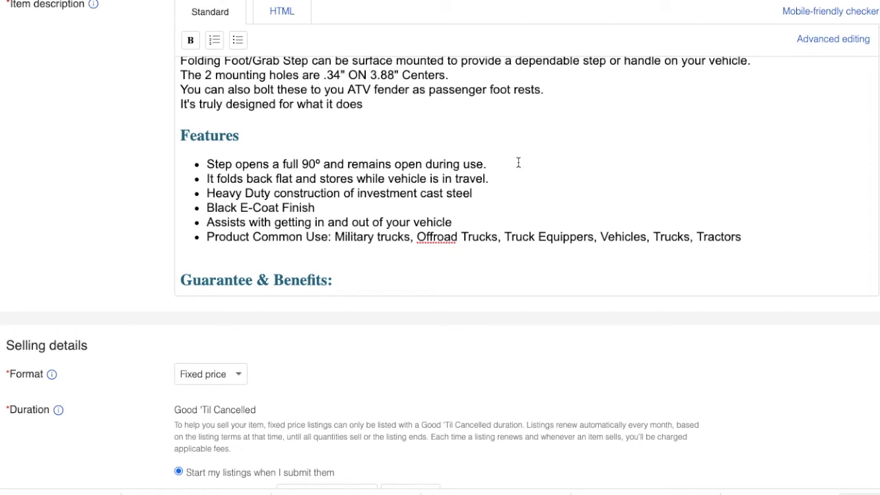
scroll(519, 162, down, 1)
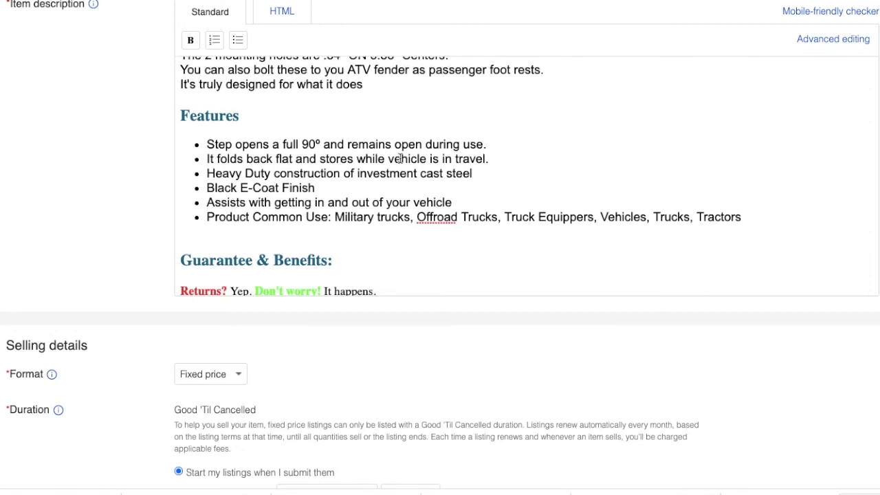
scroll(406, 159, down, 3)
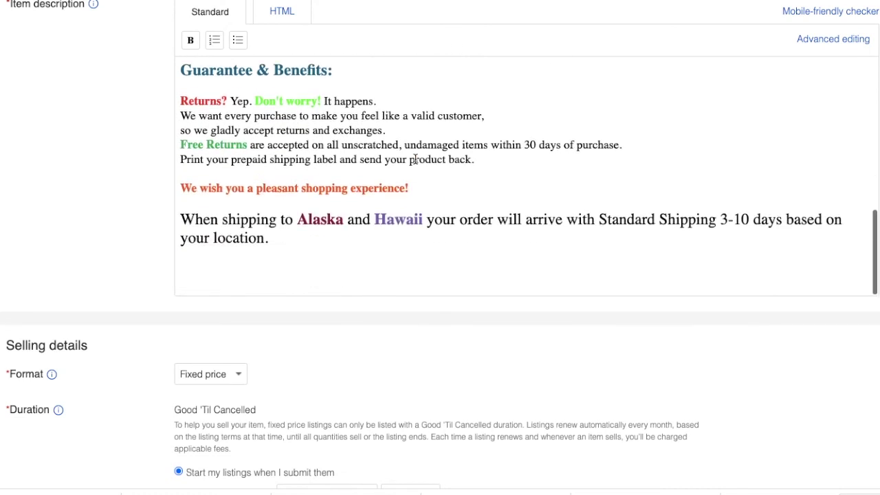
scroll(415, 159, up, 2)
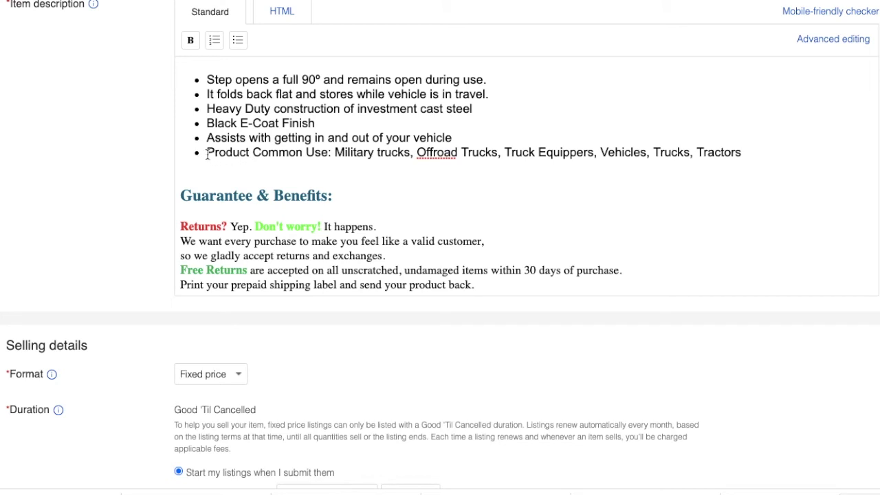
drag(207, 154, 325, 155)
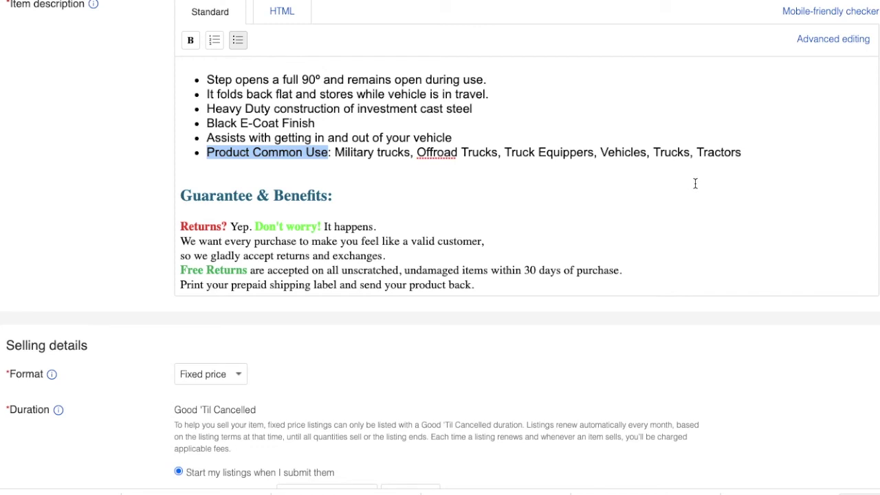
scroll(694, 184, down, 3)
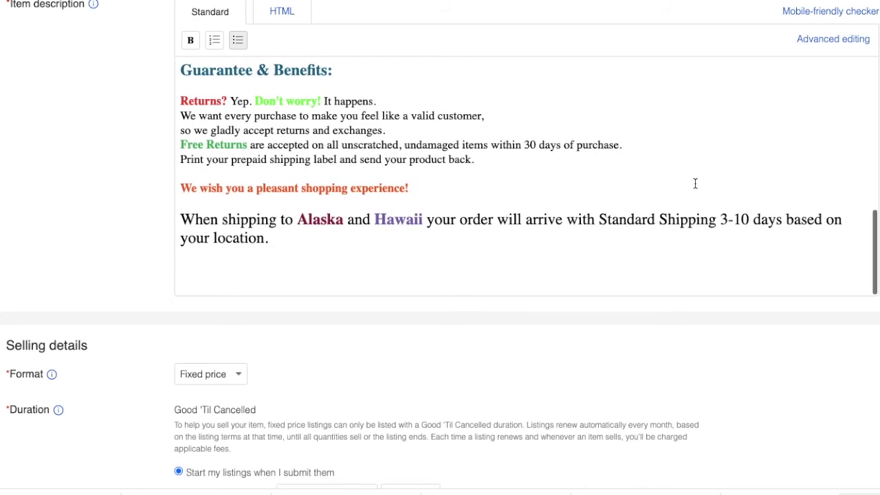
- Check Selling details: fixed price $47.99, quantity 12, and the 10% Pets for Patriots donation
scroll(695, 183, down, 1)
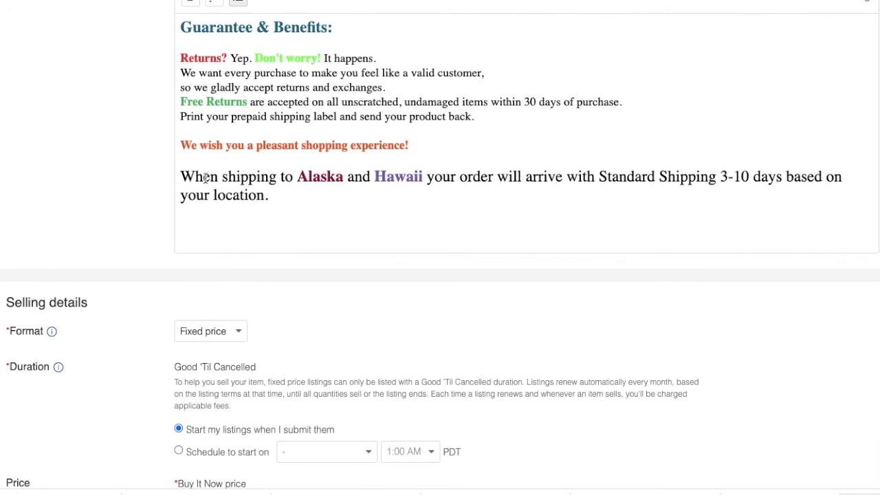
scroll(330, 198, down, 4)
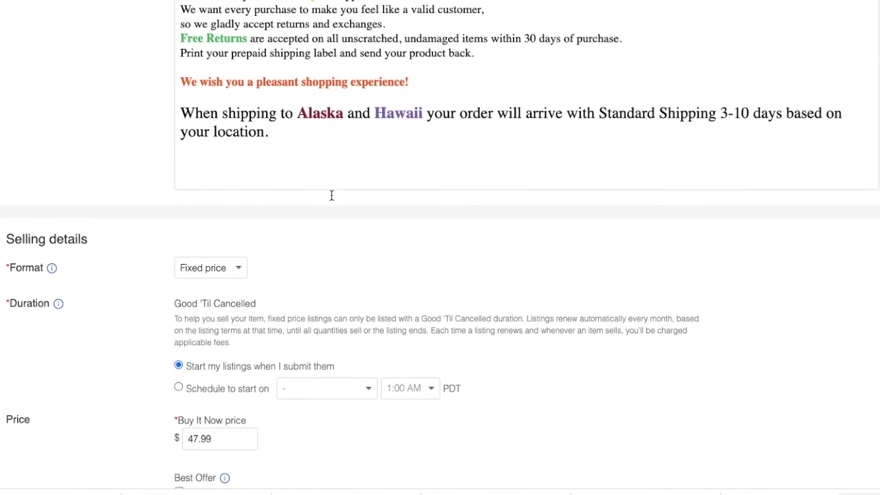
scroll(330, 198, down, 1)
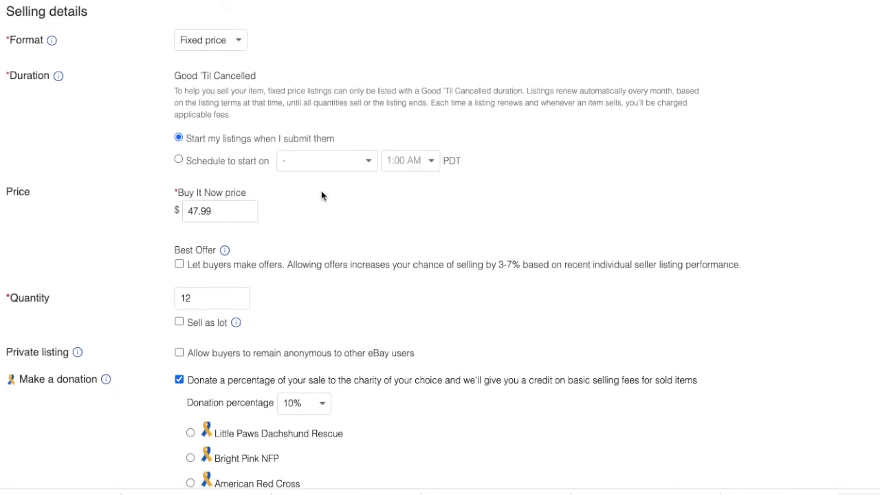
scroll(275, 236, down, 1)
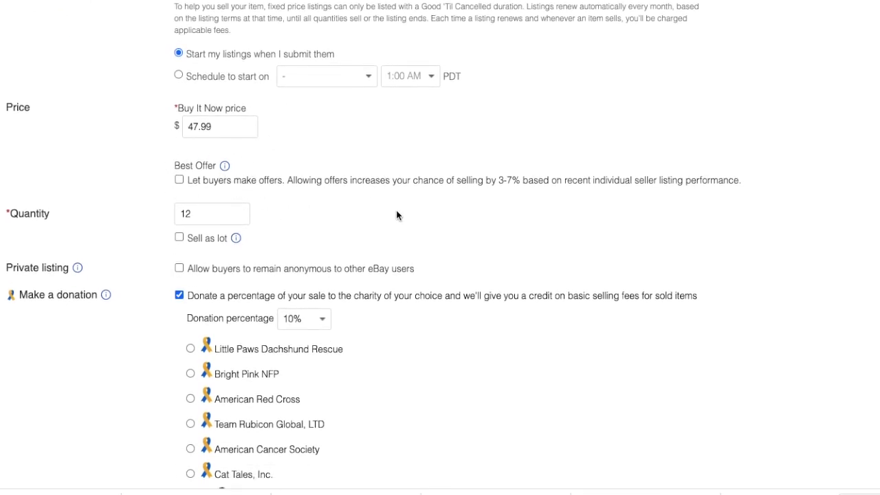
scroll(469, 225, up, 1)
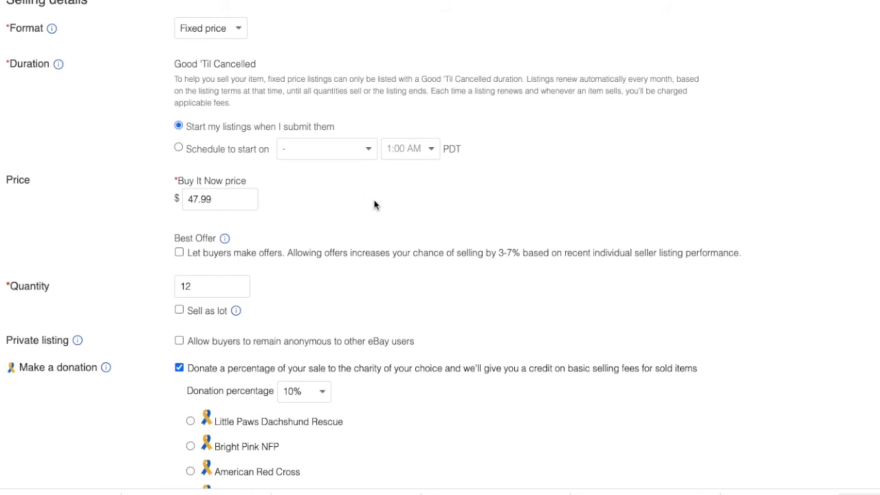
scroll(374, 204, down, 4)
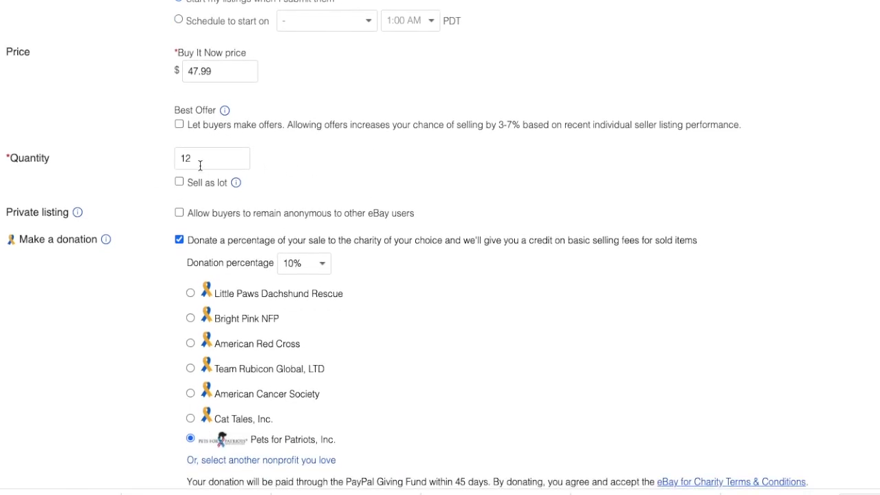
scroll(348, 163, down, 3)
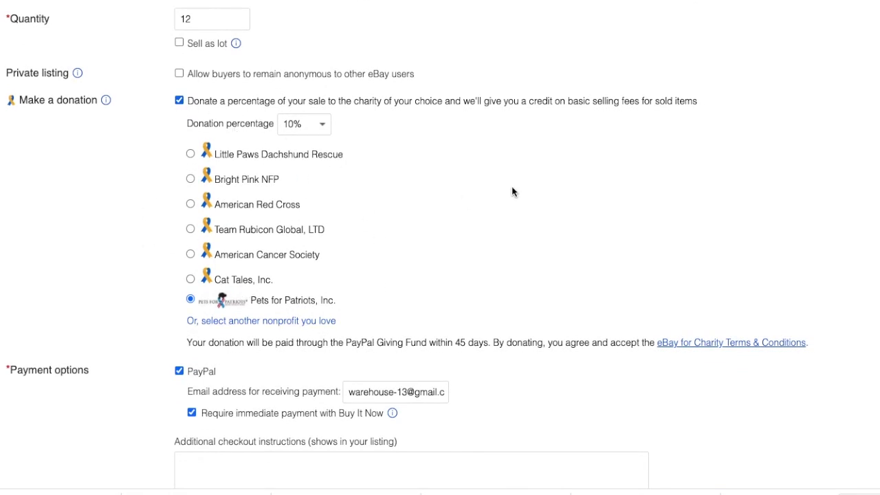
- Check Payment options, Sales tax, and 60-day returns with Seller (Free Returns) shipping
scroll(512, 187, down, 3)
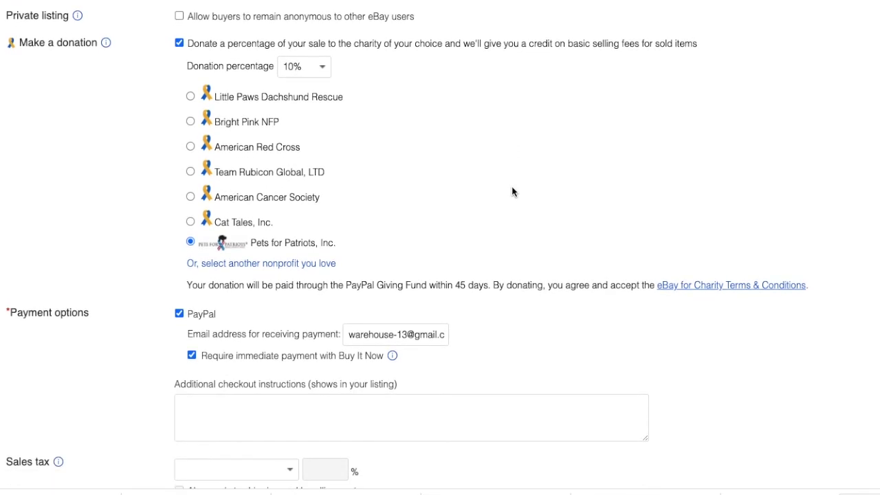
scroll(512, 192, down, 4)
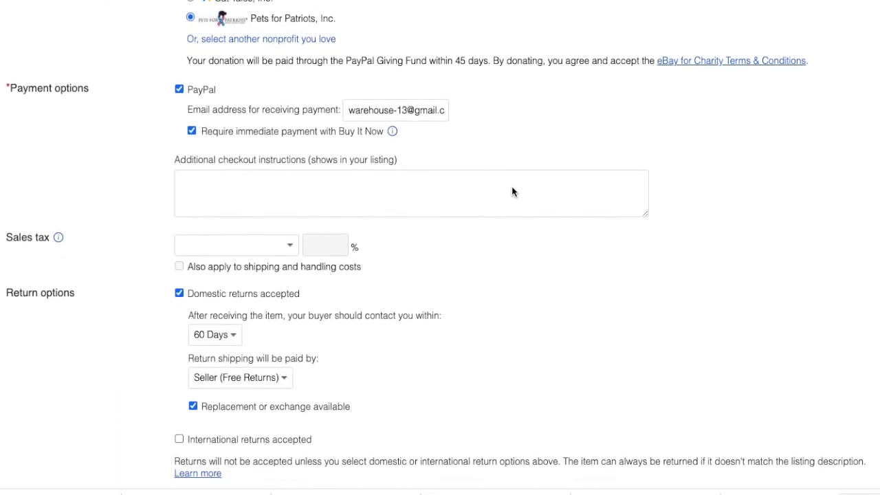
scroll(511, 192, down, 3)
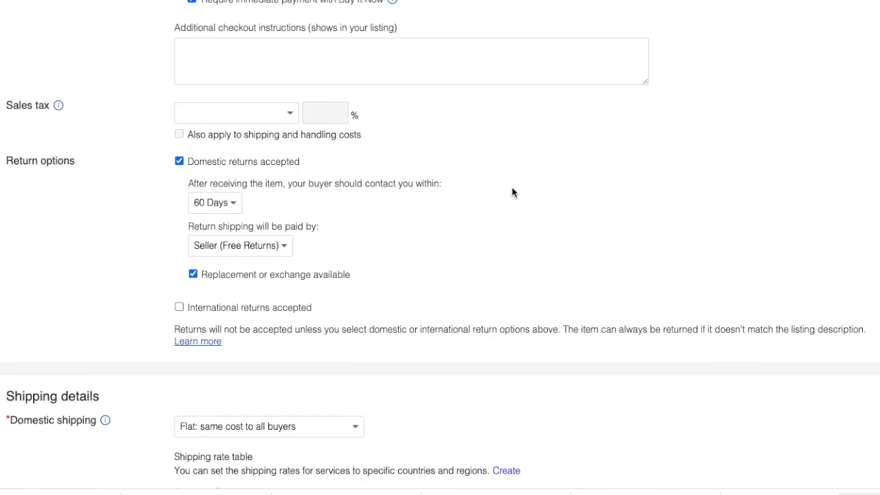
scroll(512, 192, down, 1)
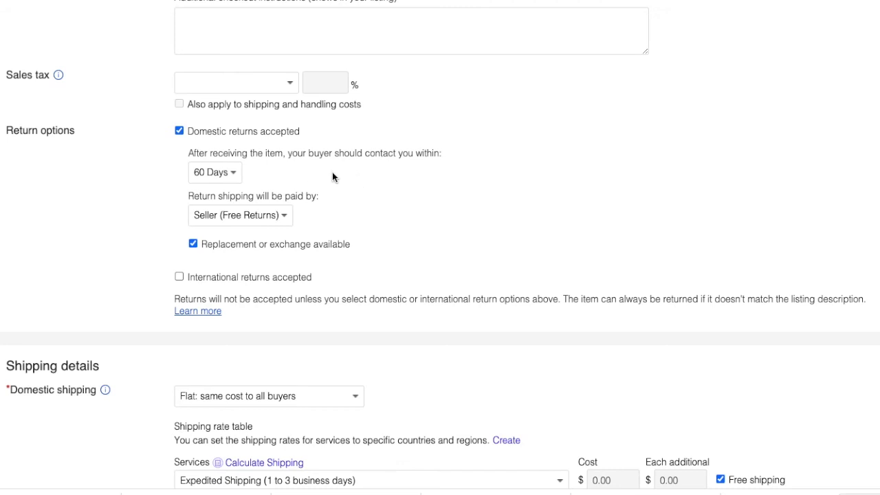
scroll(391, 172, down, 1)
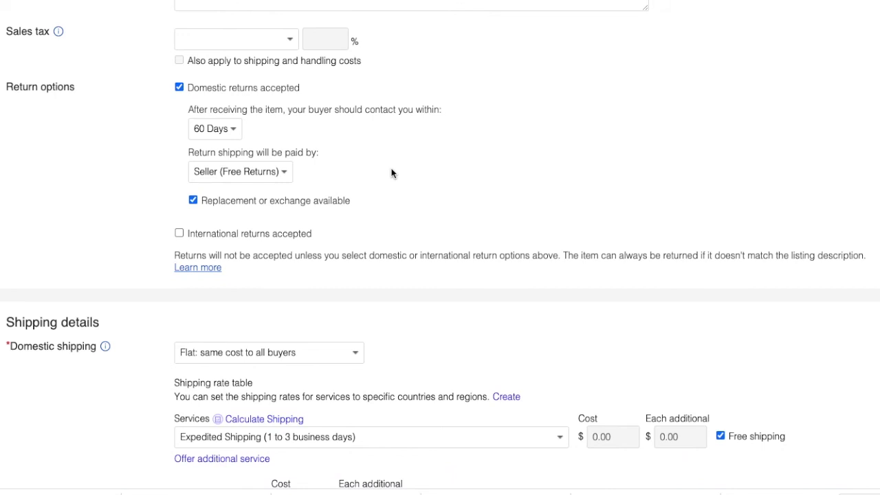
scroll(391, 173, down, 1)
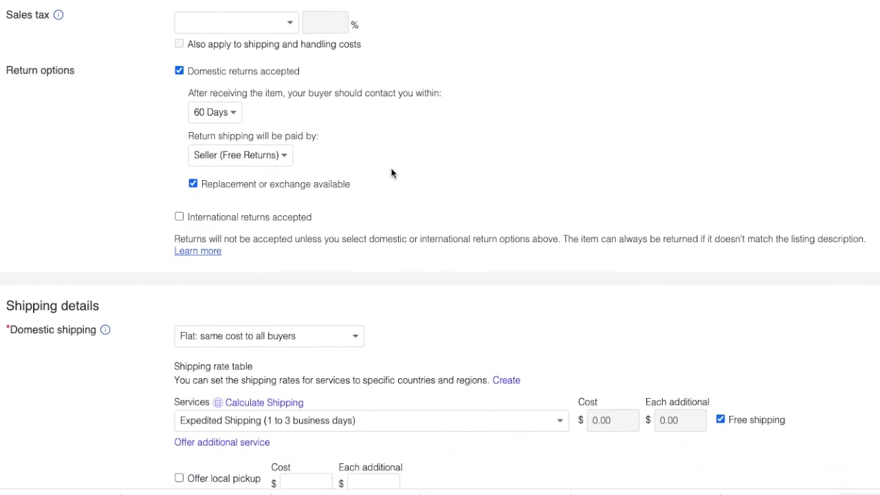
scroll(391, 172, down, 2)
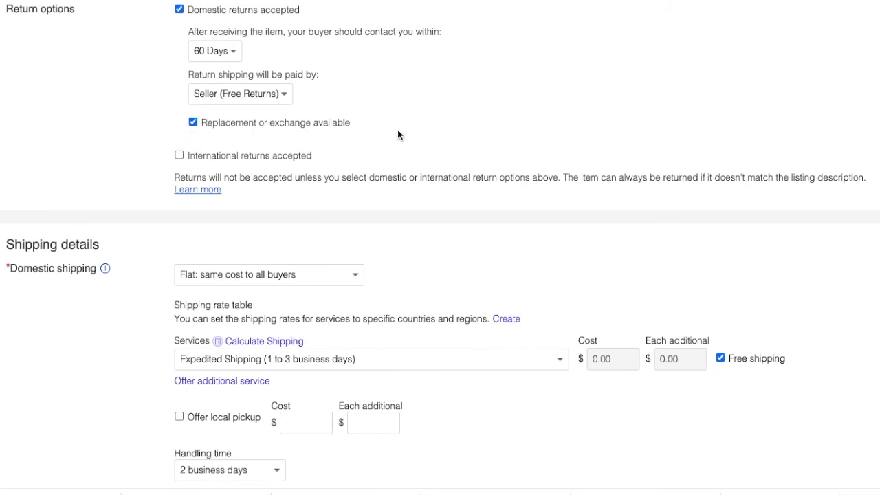
scroll(397, 129, up, 1)
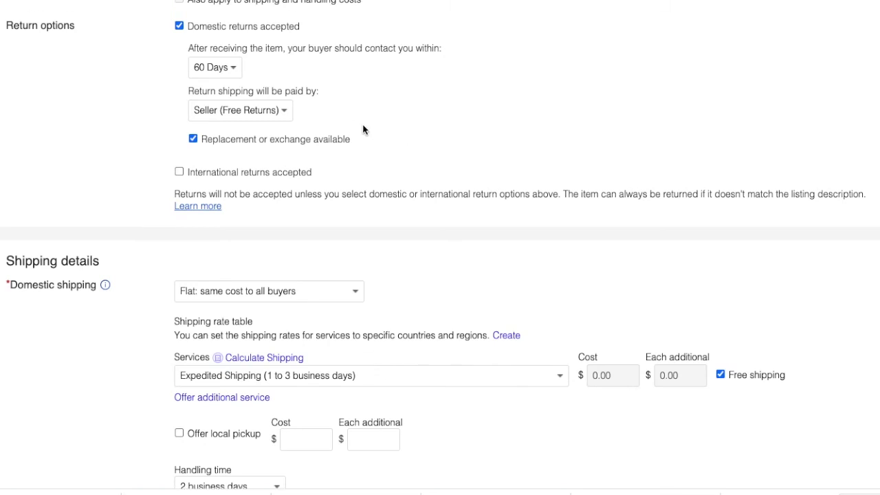
scroll(363, 130, down, 1)
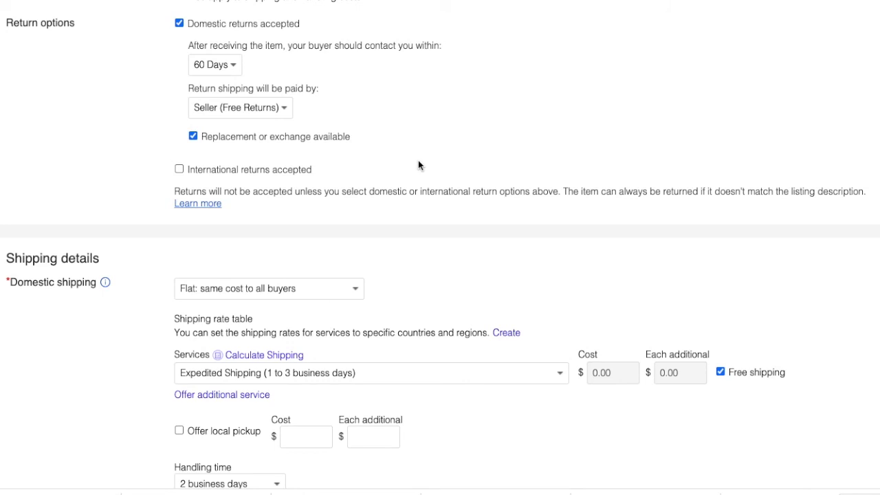
scroll(418, 165, down, 3)
- Check free Expedited Shipping, 2-business-day handling, no international shipping, and package weight settings
scroll(418, 165, down, 1)
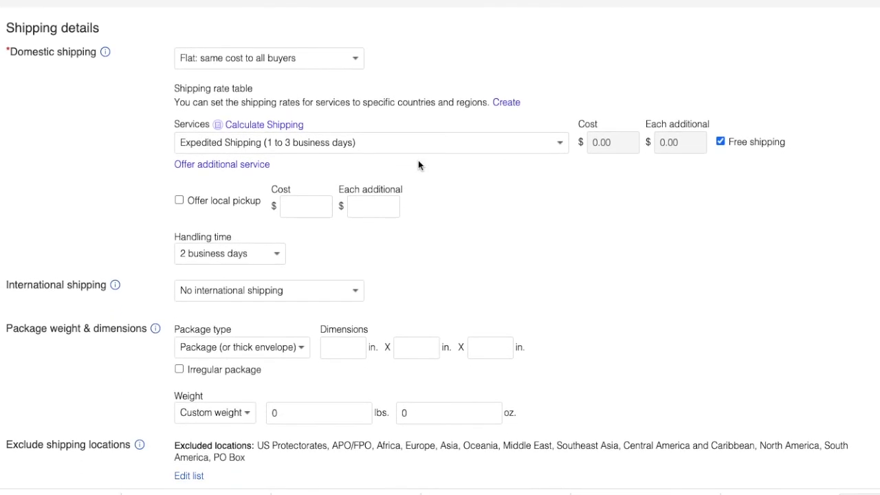
scroll(418, 165, down, 1)
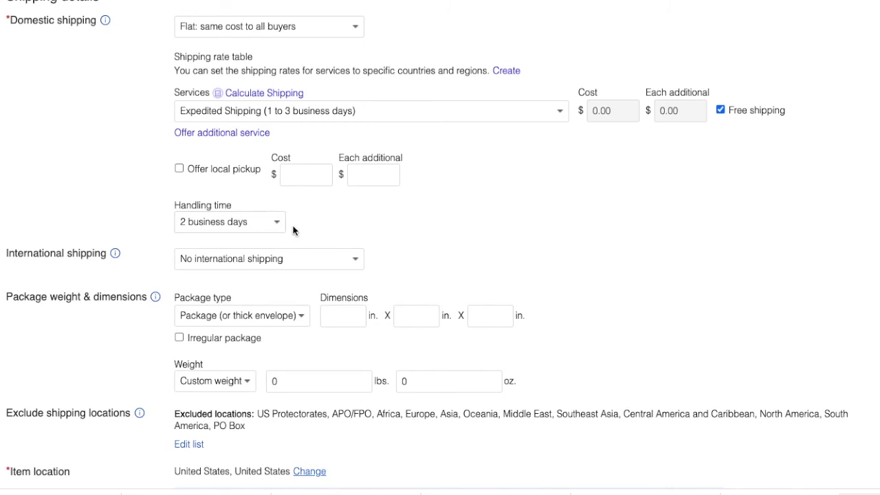
scroll(377, 205, down, 3)
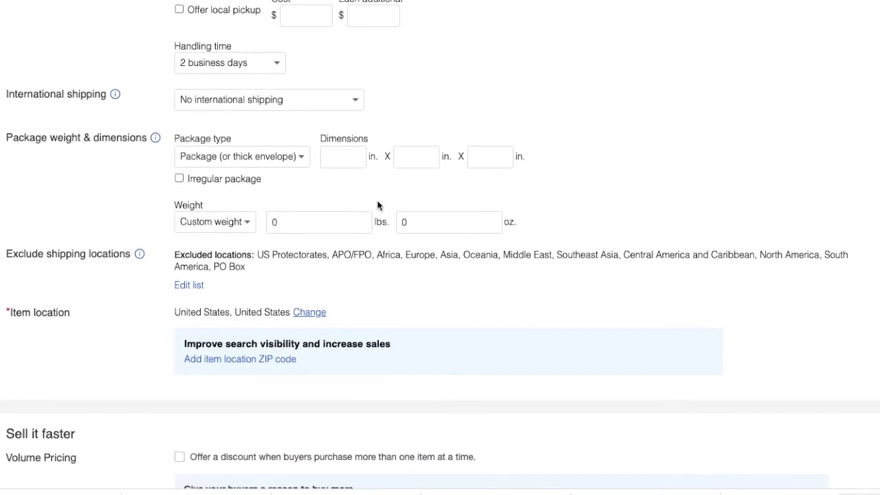
scroll(377, 206, down, 1)
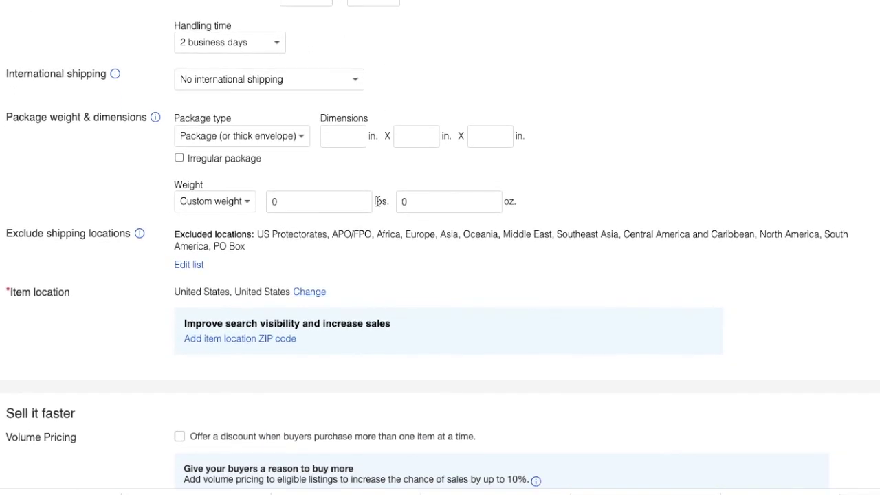
scroll(378, 201, down, 2)
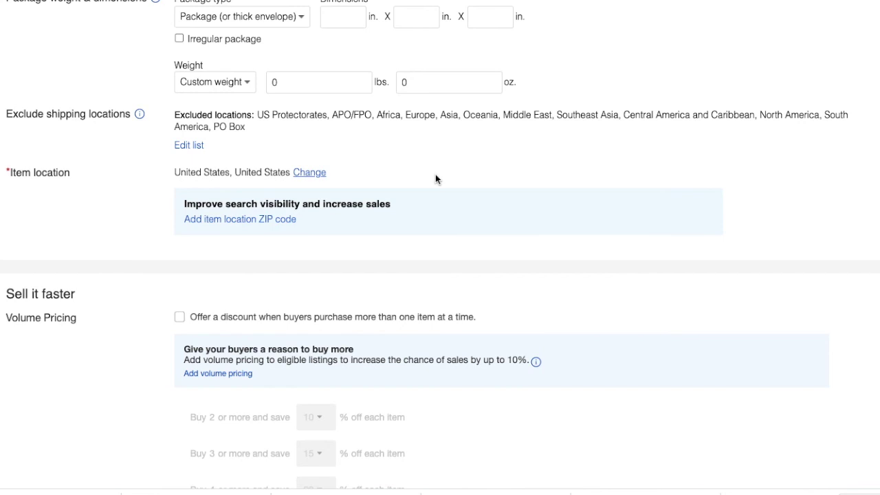
- Move past the excluded shipping locations and United States item location to Volume Pricing
scroll(480, 169, down, 3)
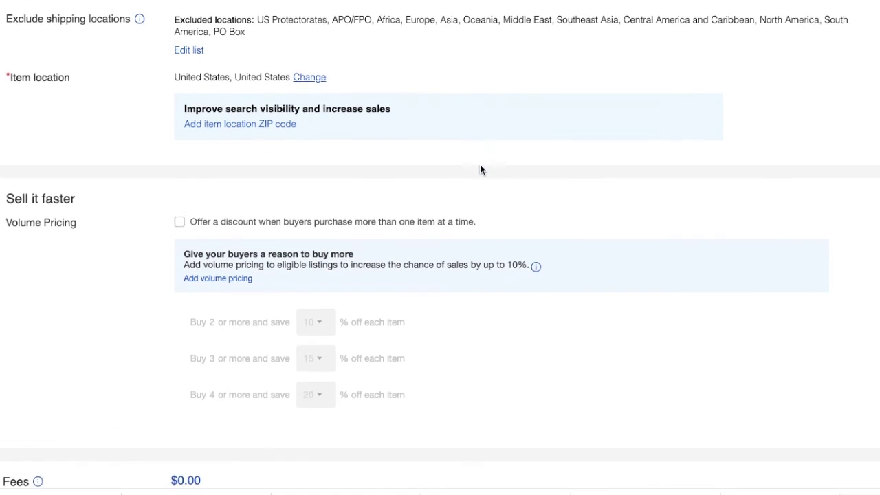
- Reach the bottom of the form with the $0.00 Fees row and the List item button
scroll(480, 170, down, 2)
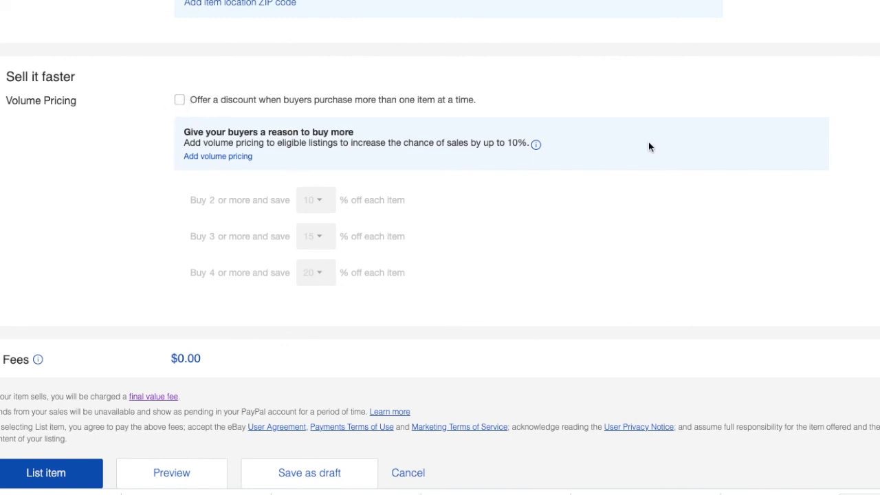
scroll(648, 143, down, 1)
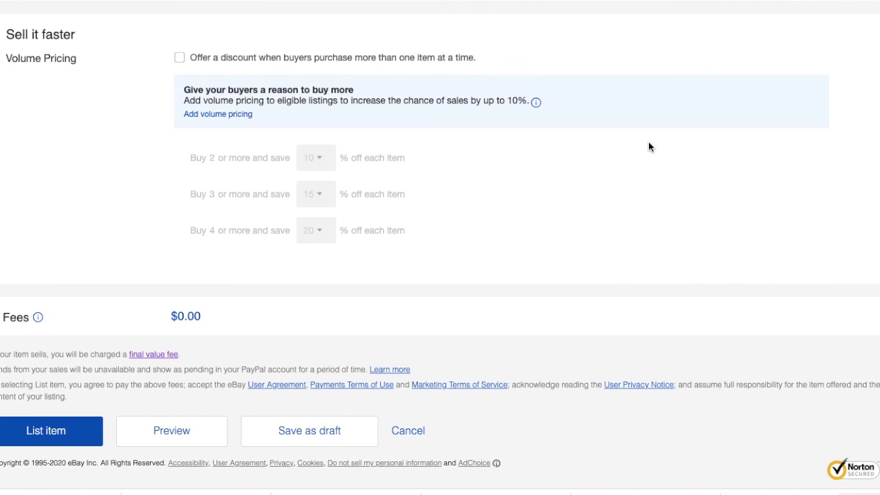